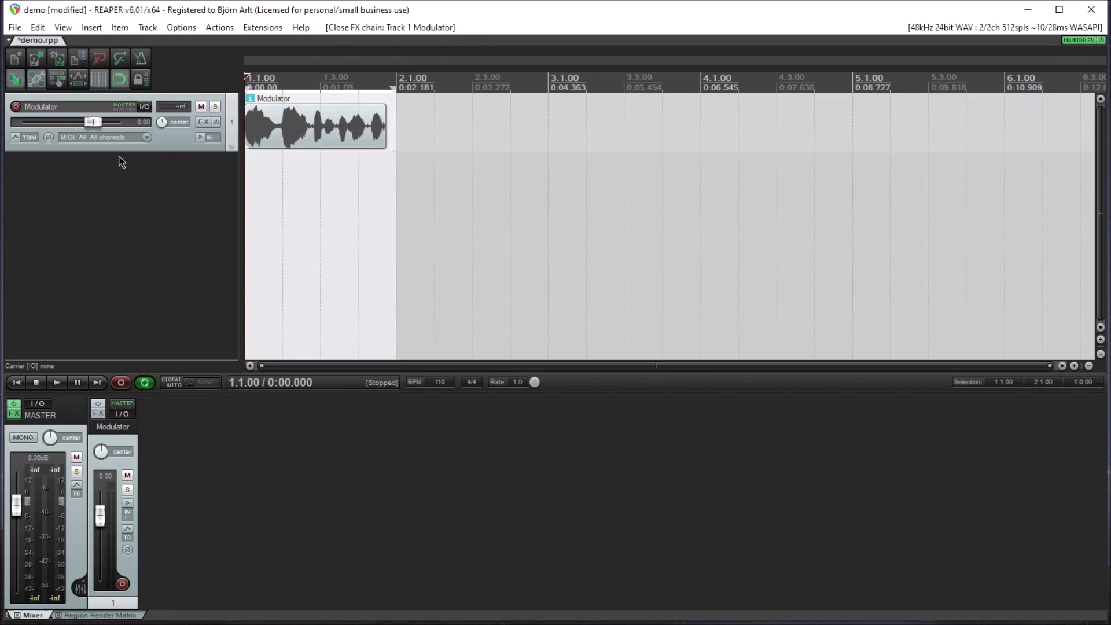
Step: Preview the Modulator clip and add the FBVC (Full Bucket Music) vocoder effect to its track
click(59, 382)
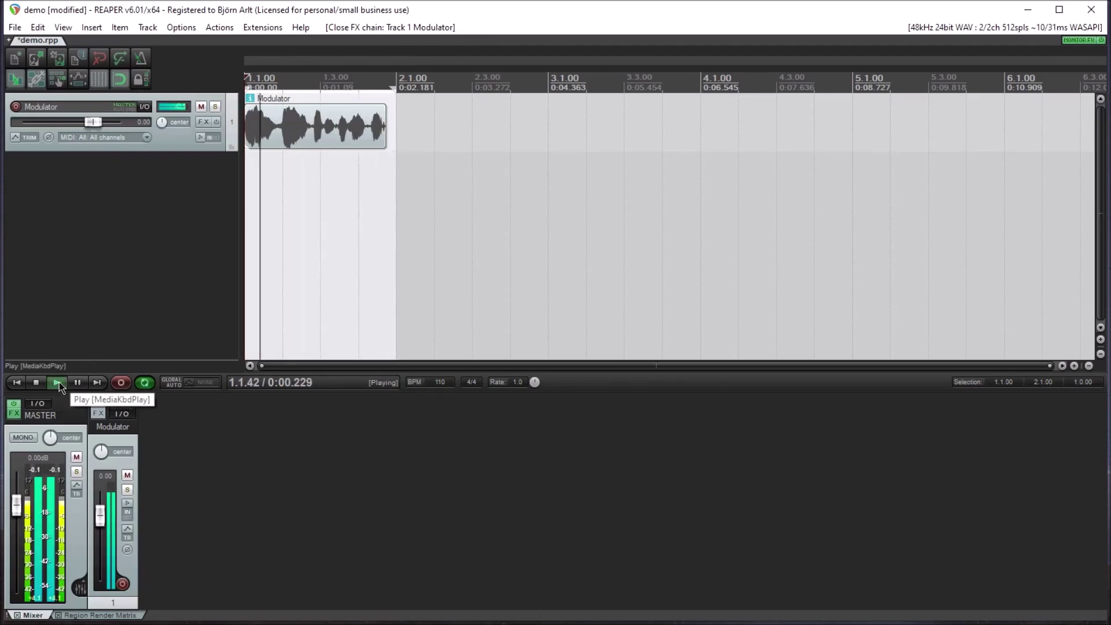
click(38, 384)
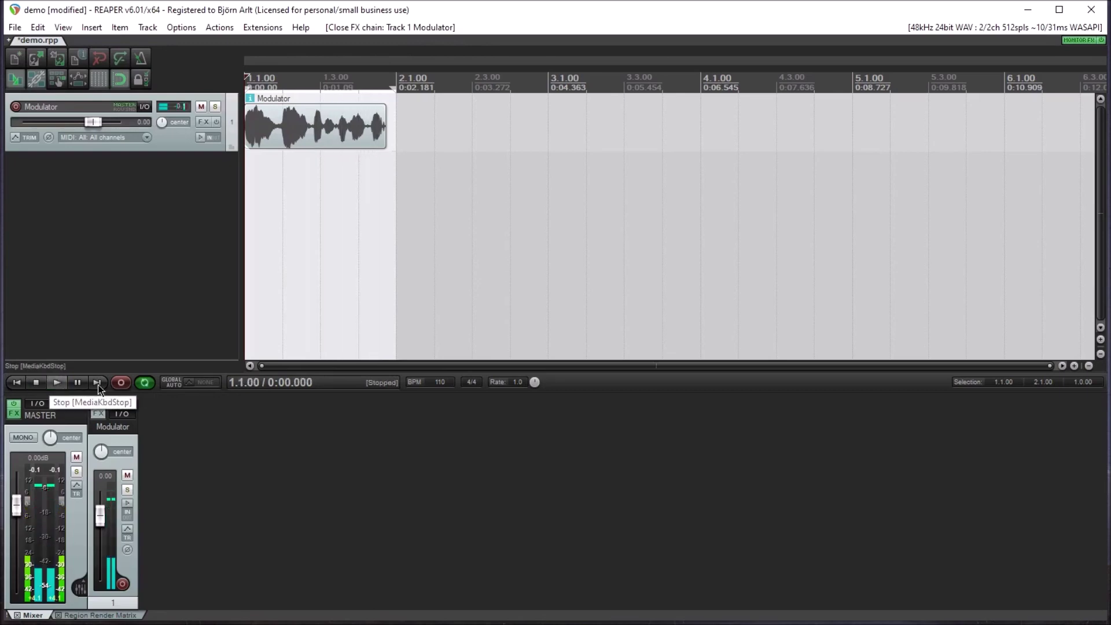
click(206, 120)
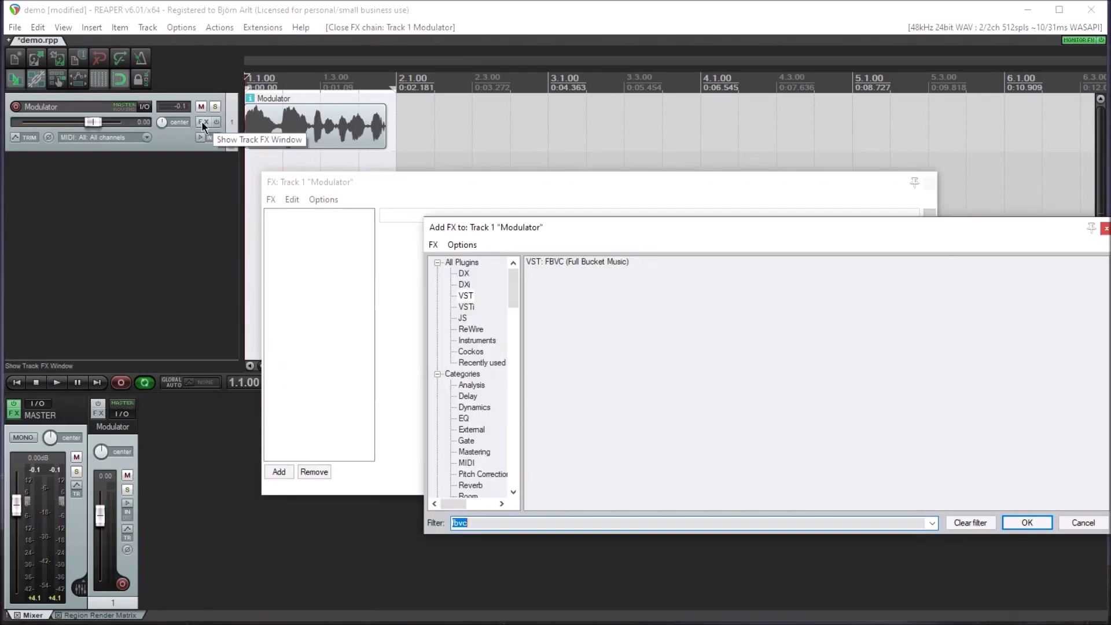
click(554, 262)
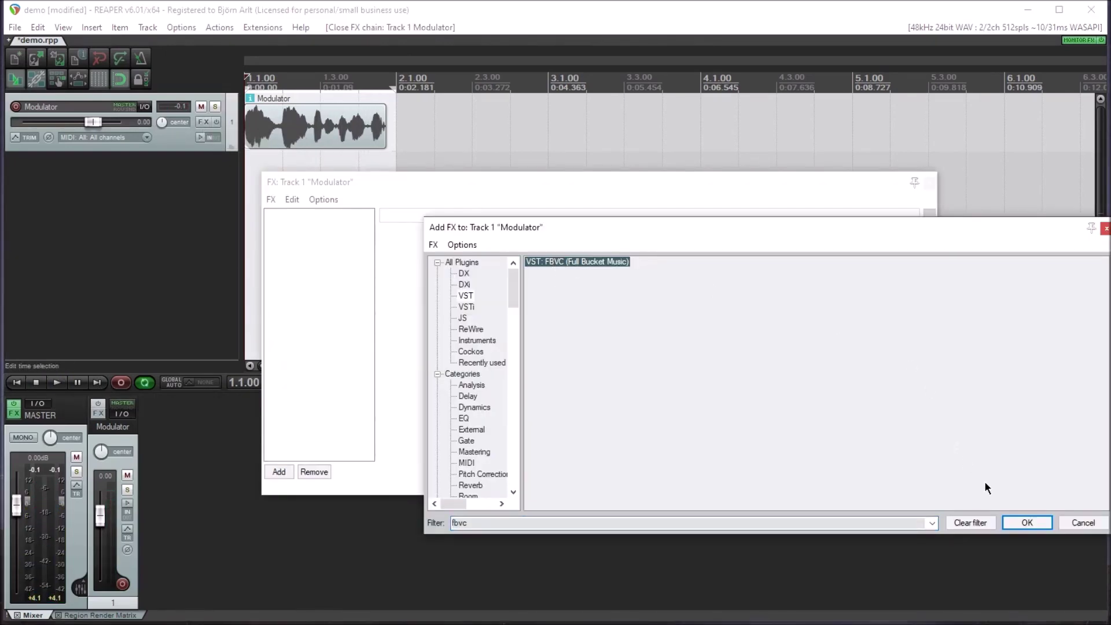
click(1023, 522)
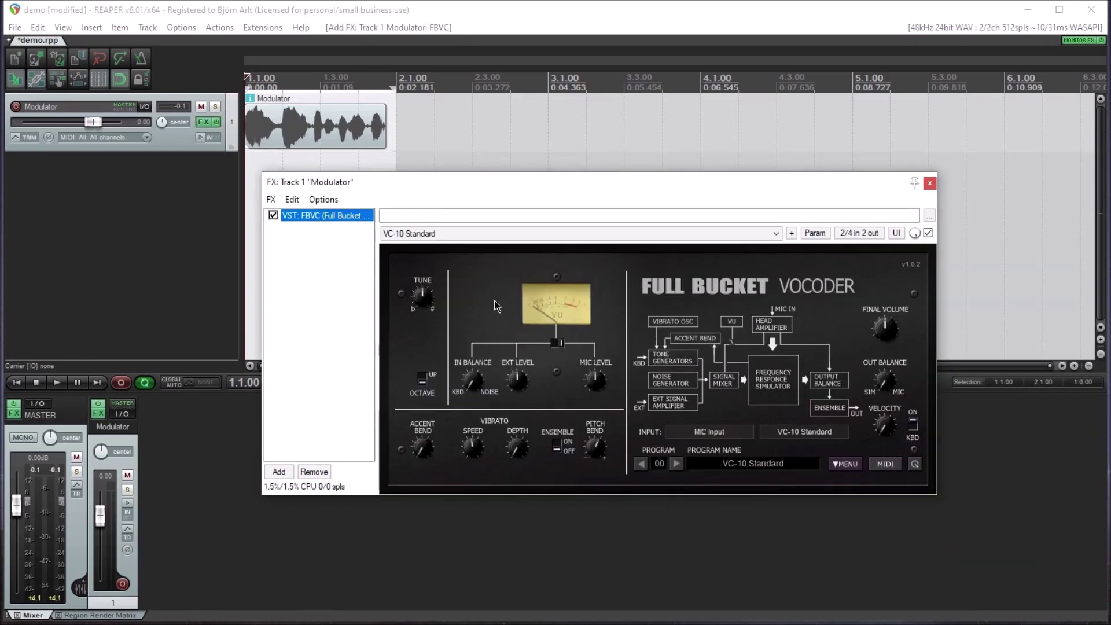
Step: Raise the vocoder's final volume during playback, try its output and input balance, and stop playback
click(56, 384)
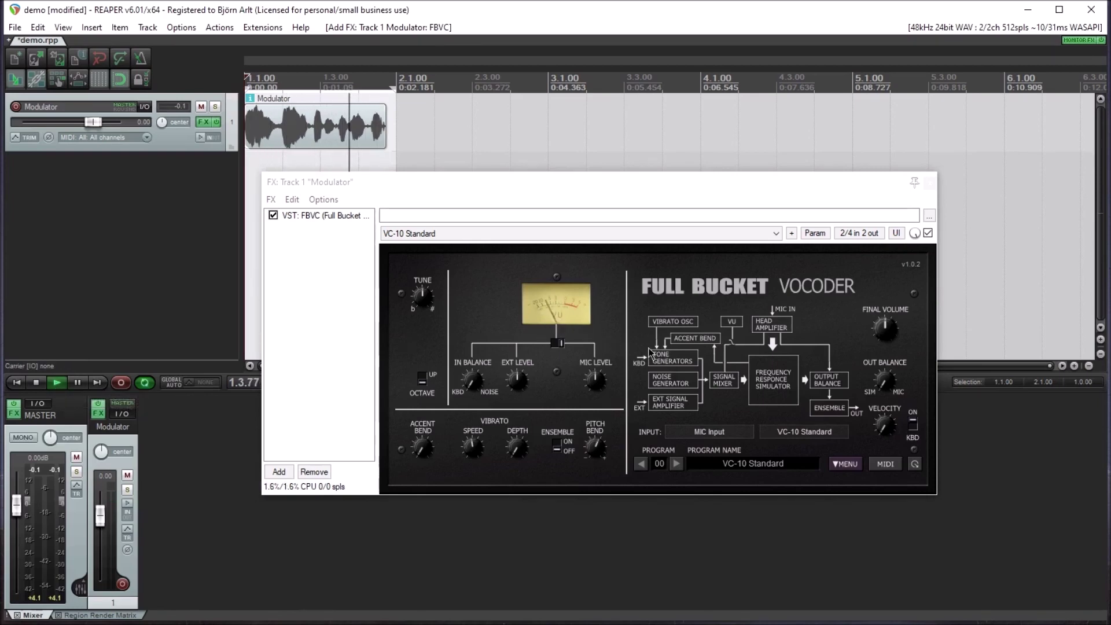
click(883, 356)
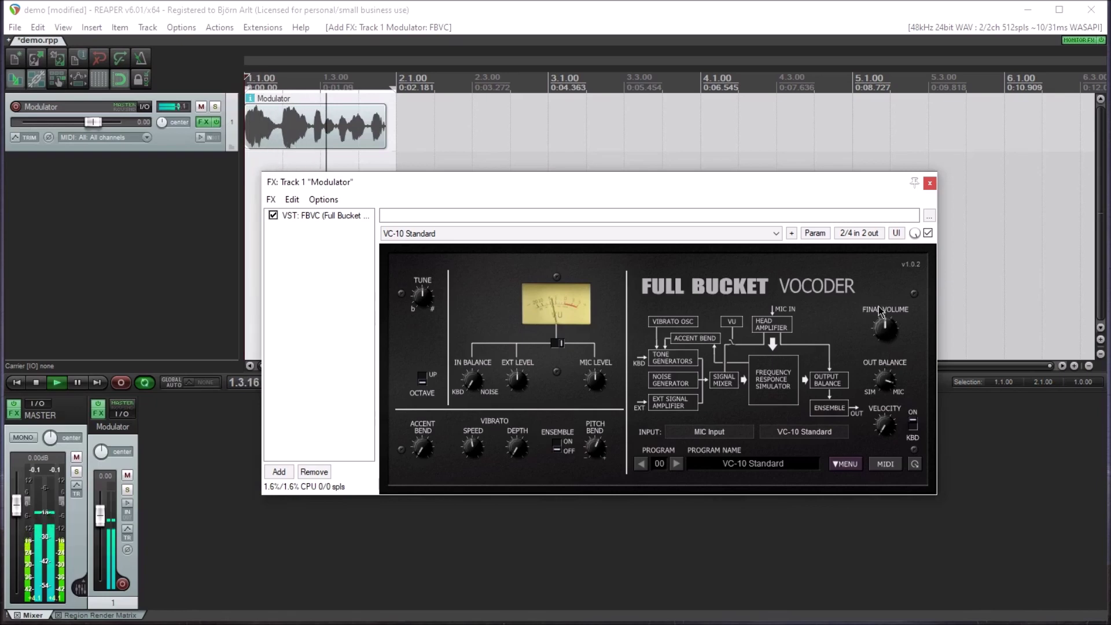
click(888, 325)
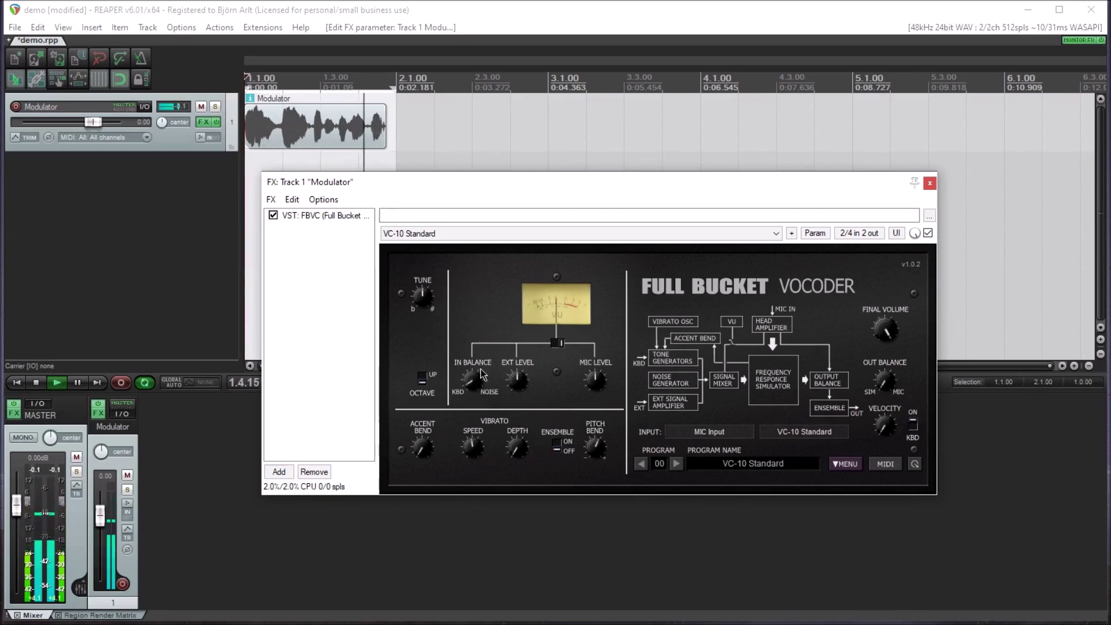
click(36, 383)
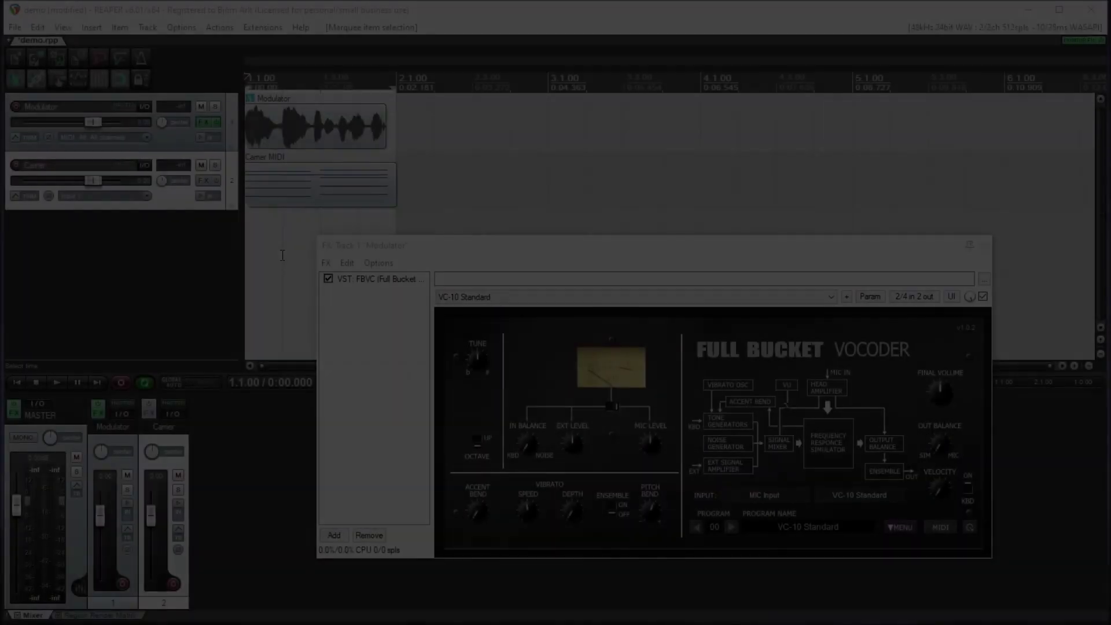
Step: Play the project from the start with the Carrier MIDI item selected and check the vocoder's VU meter
click(286, 192)
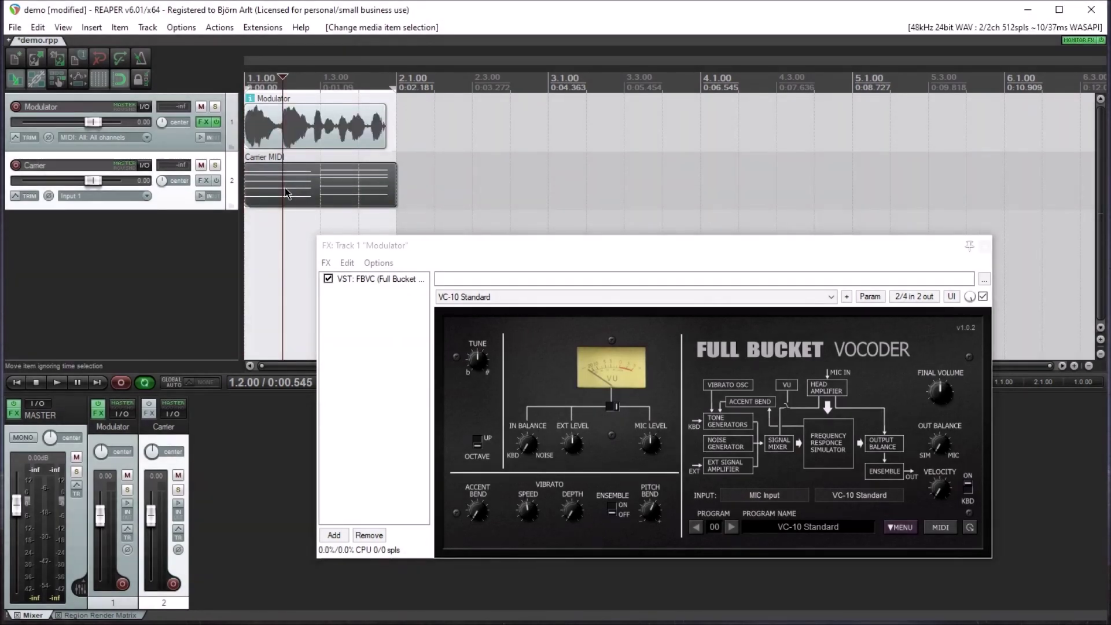
drag(283, 75, 240, 77)
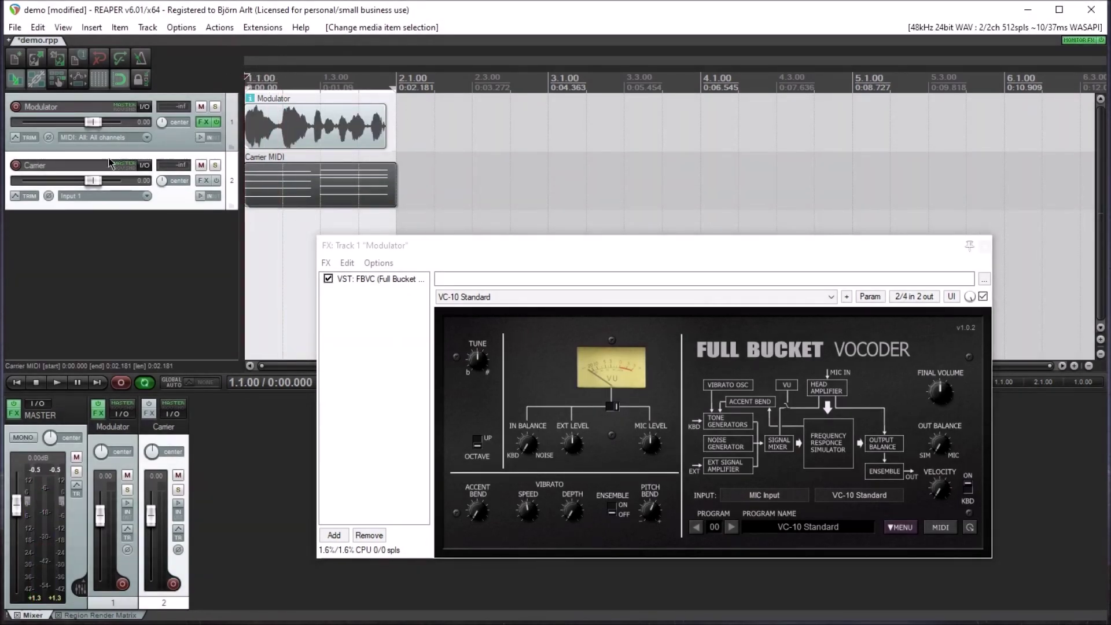
click(56, 384)
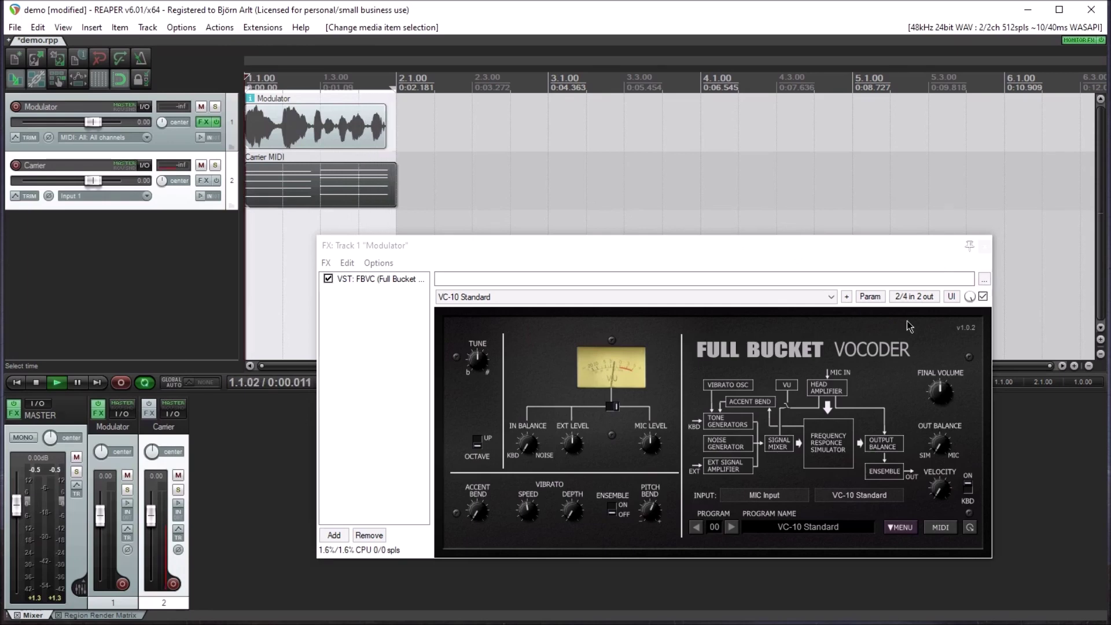
click(616, 407)
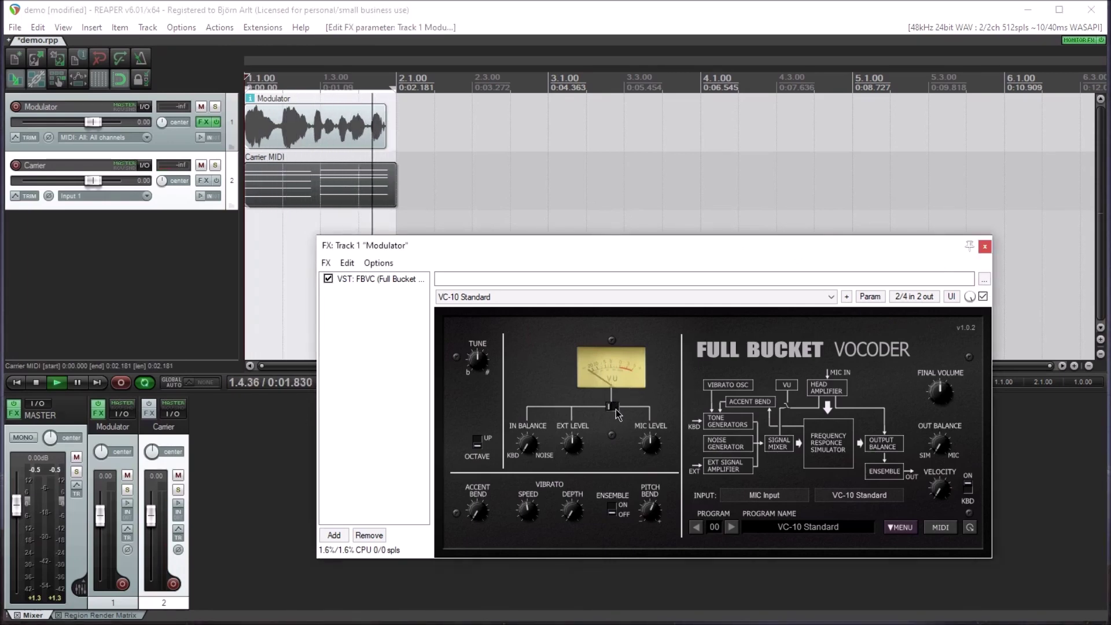
click(615, 409)
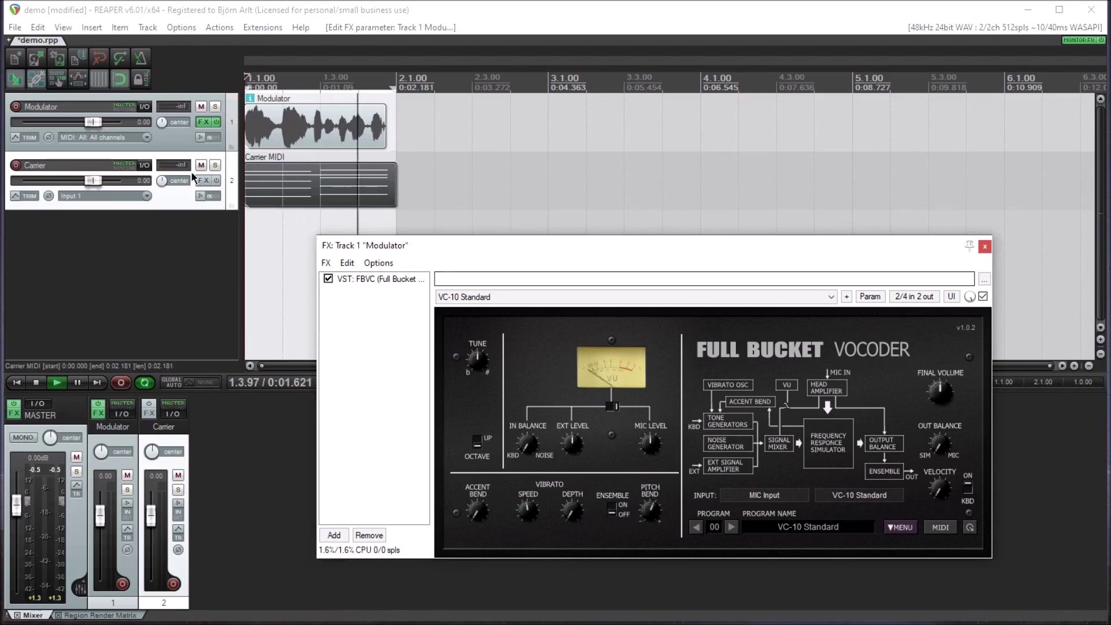
Step: Add a send from the Carrier track to the Modulator track and change the vocoder's VU meter source during playback
click(144, 166)
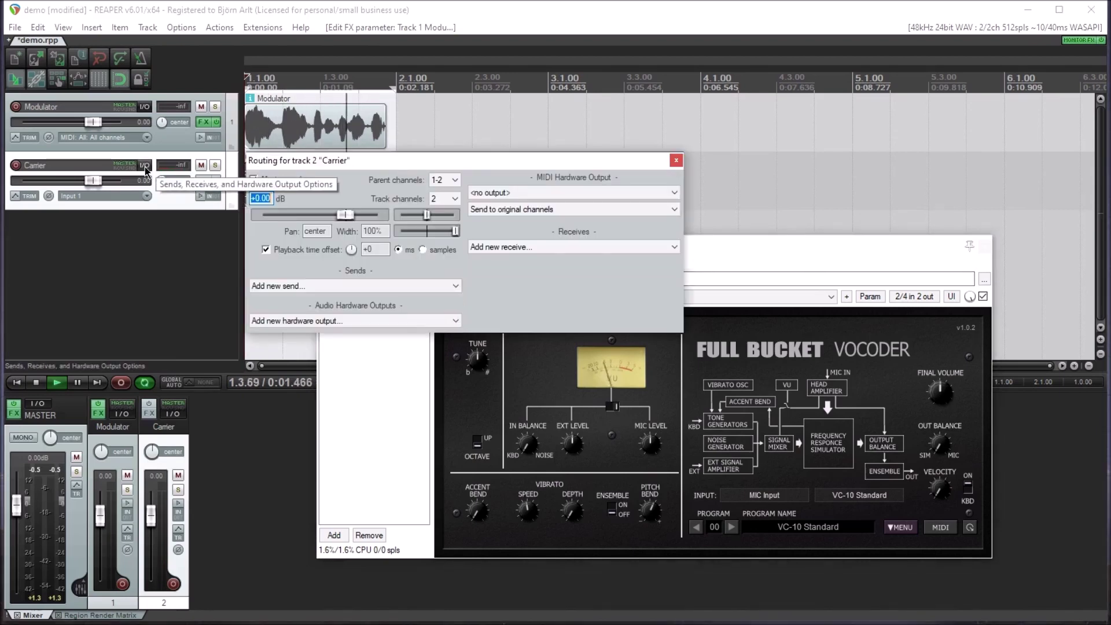
click(454, 286)
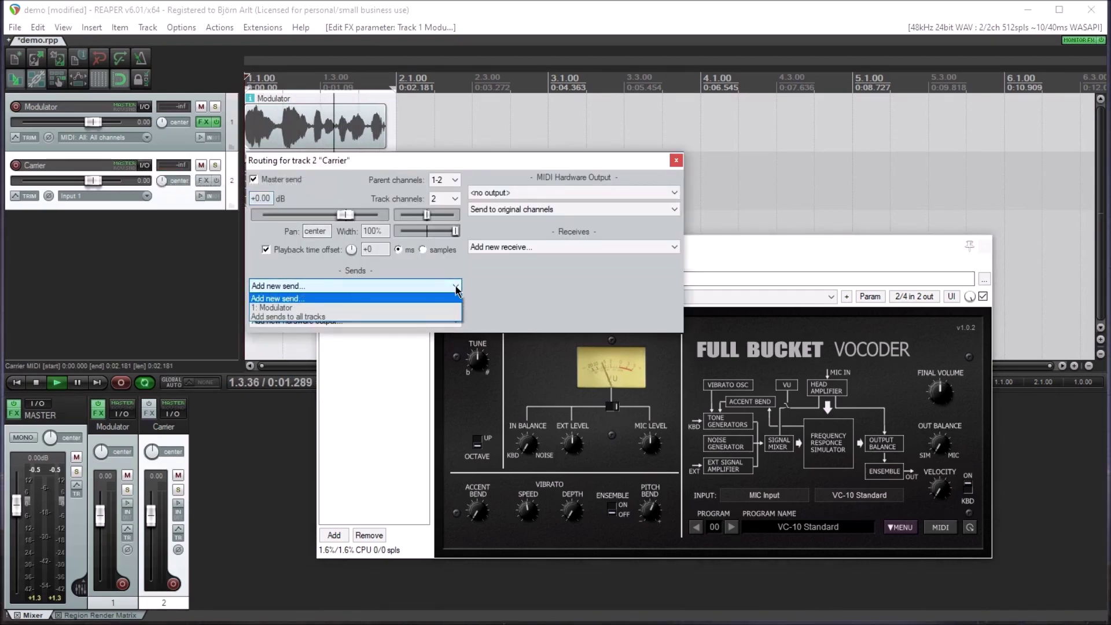
click(359, 308)
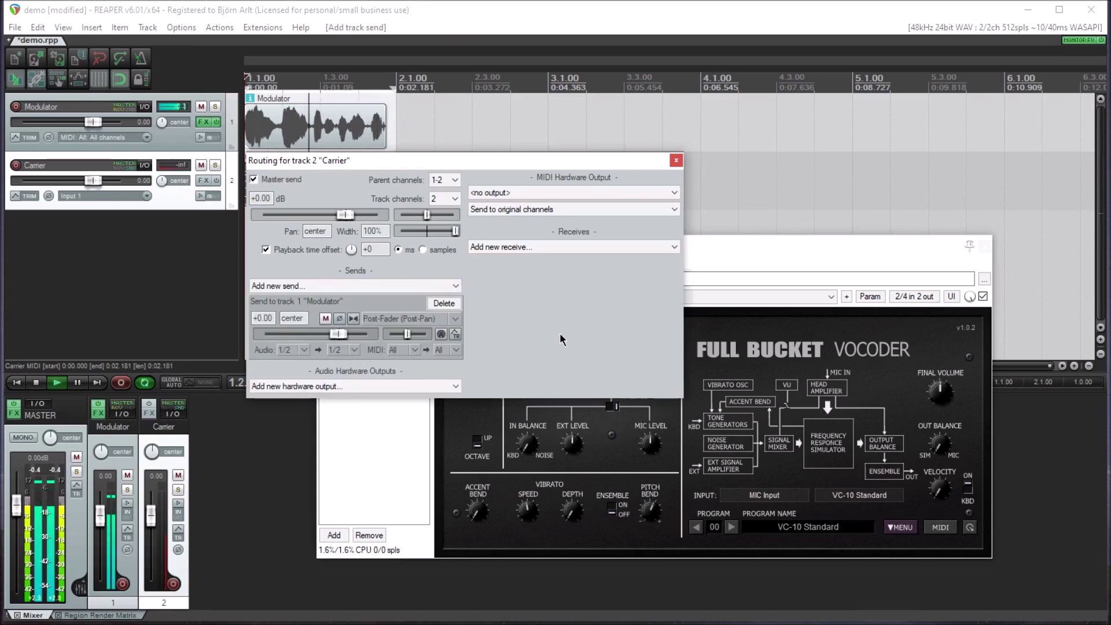
click(676, 161)
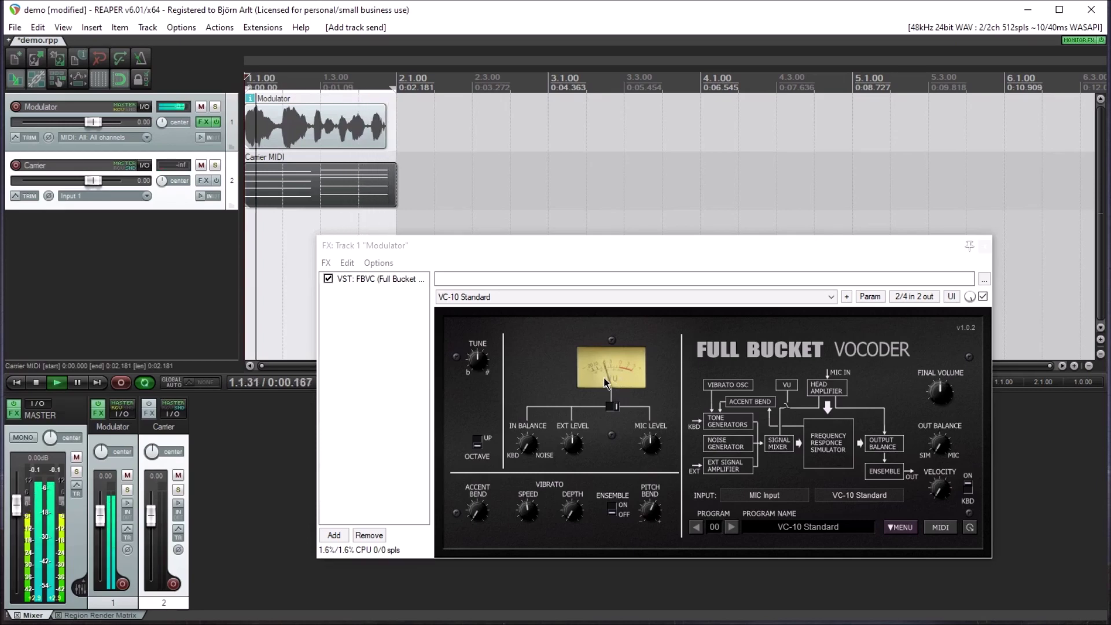
click(612, 407)
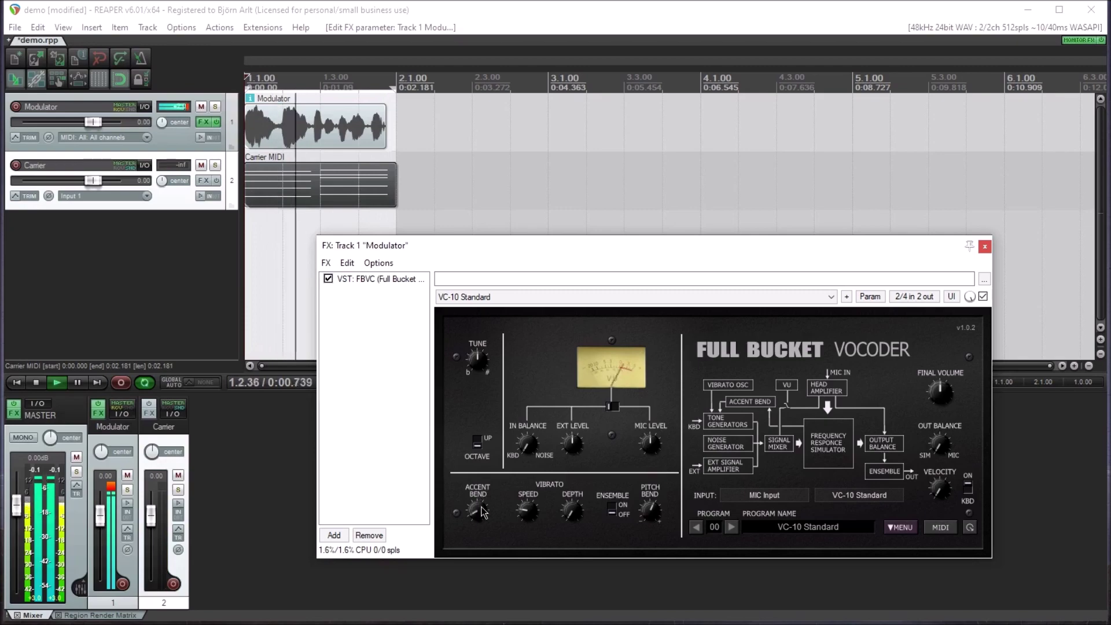
click(51, 382)
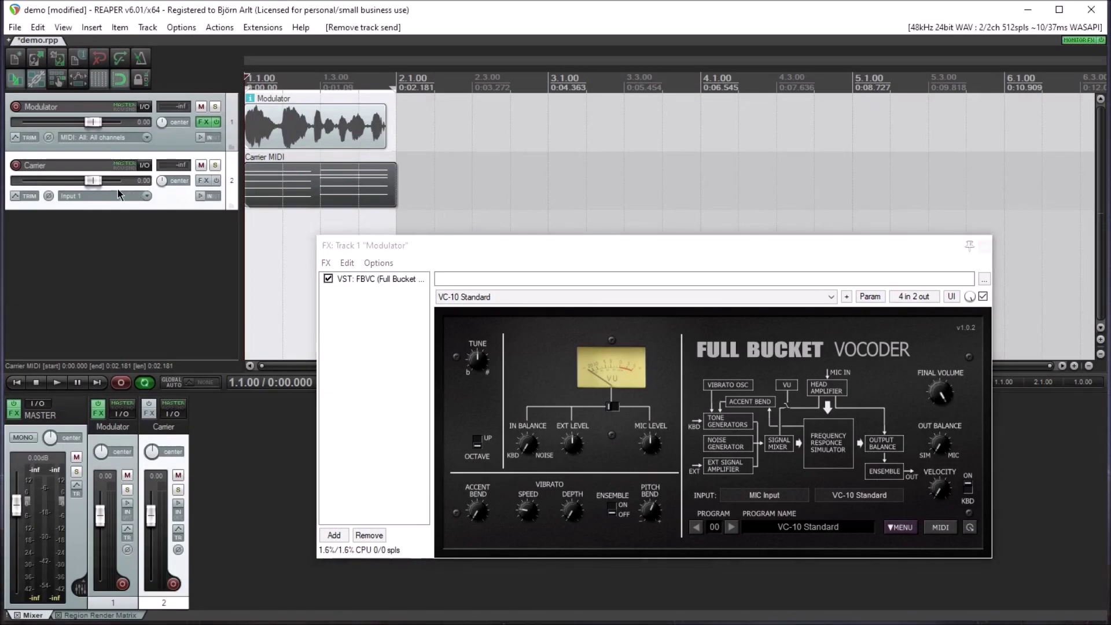
Step: Add the Nabla (Full Bucket Music) synth to the Carrier track and choose its Resonant Saws program
click(200, 180)
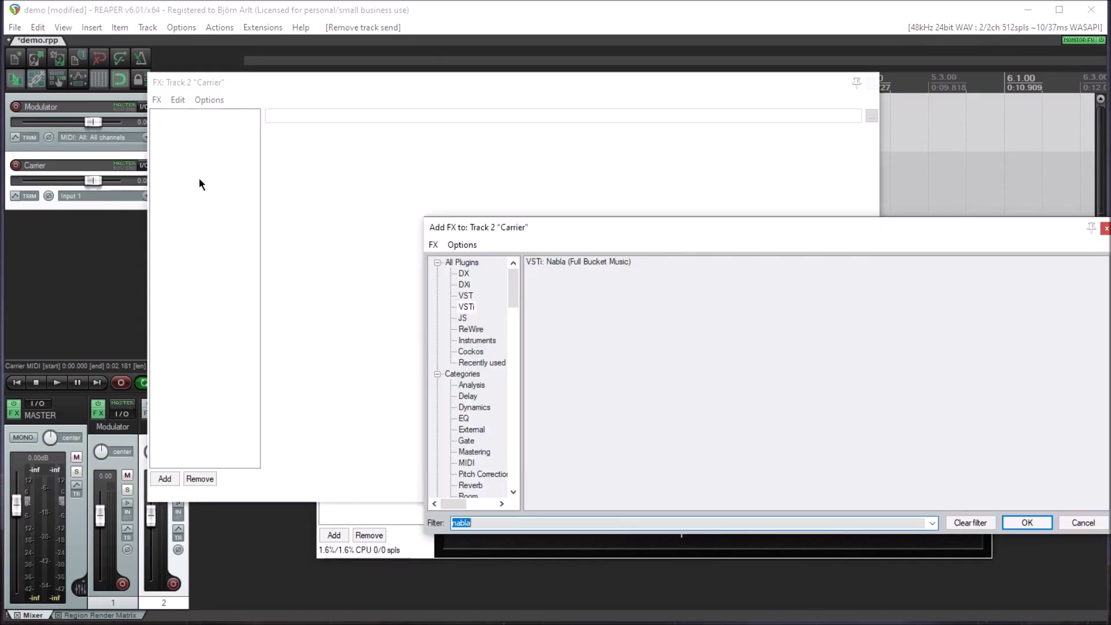
click(553, 262)
click(1029, 523)
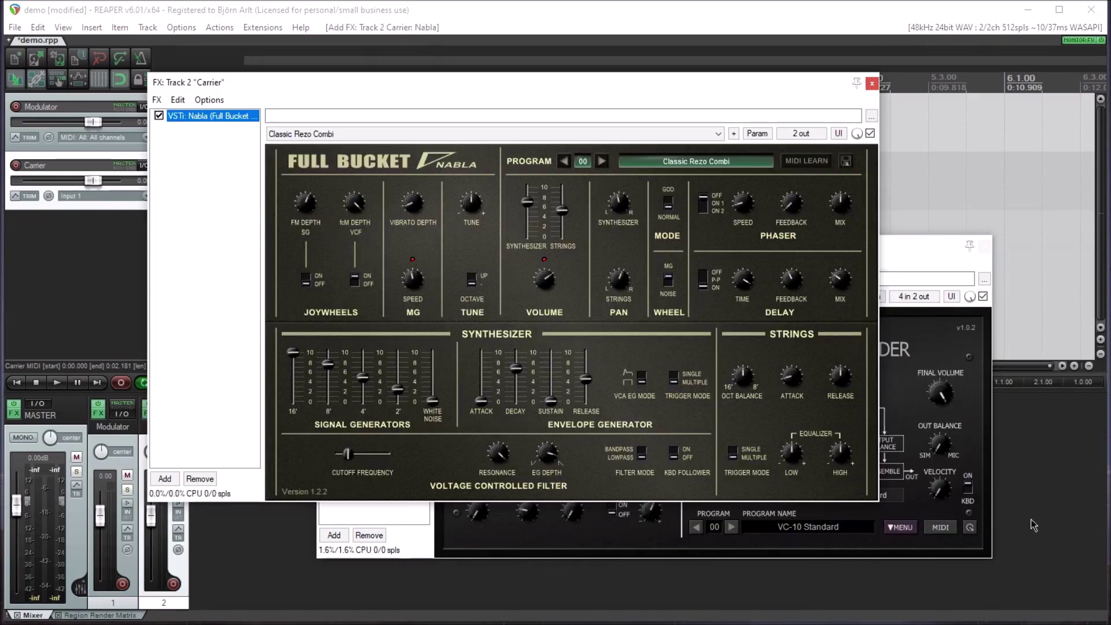
click(601, 161)
click(602, 161)
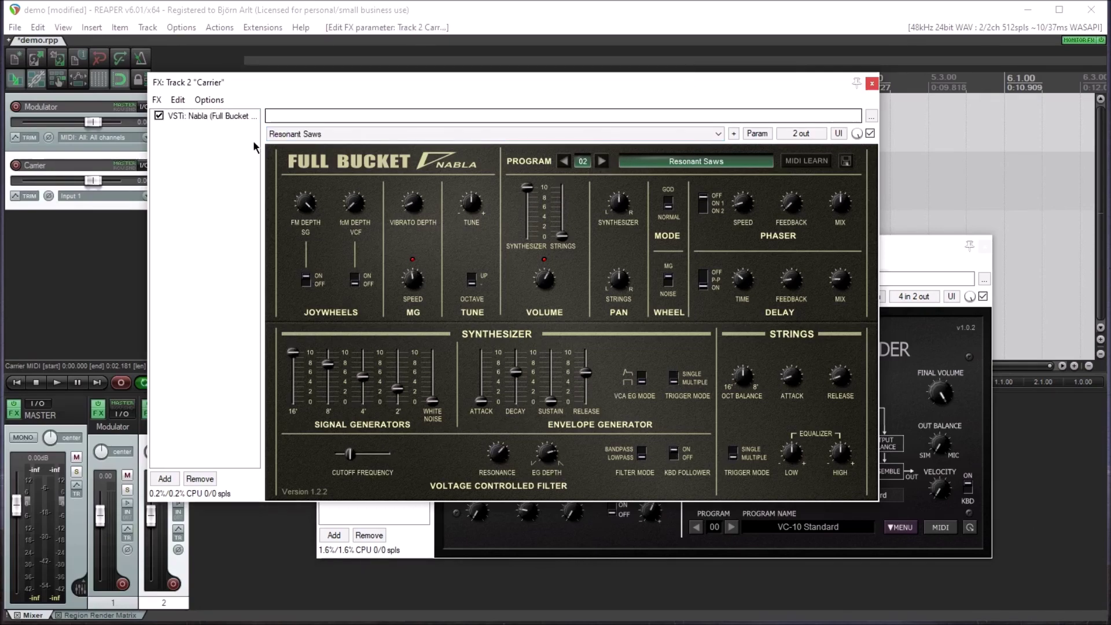
Step: Play the Carrier synth, close its effects window and check the signal on the vocoder's VU meter
click(97, 212)
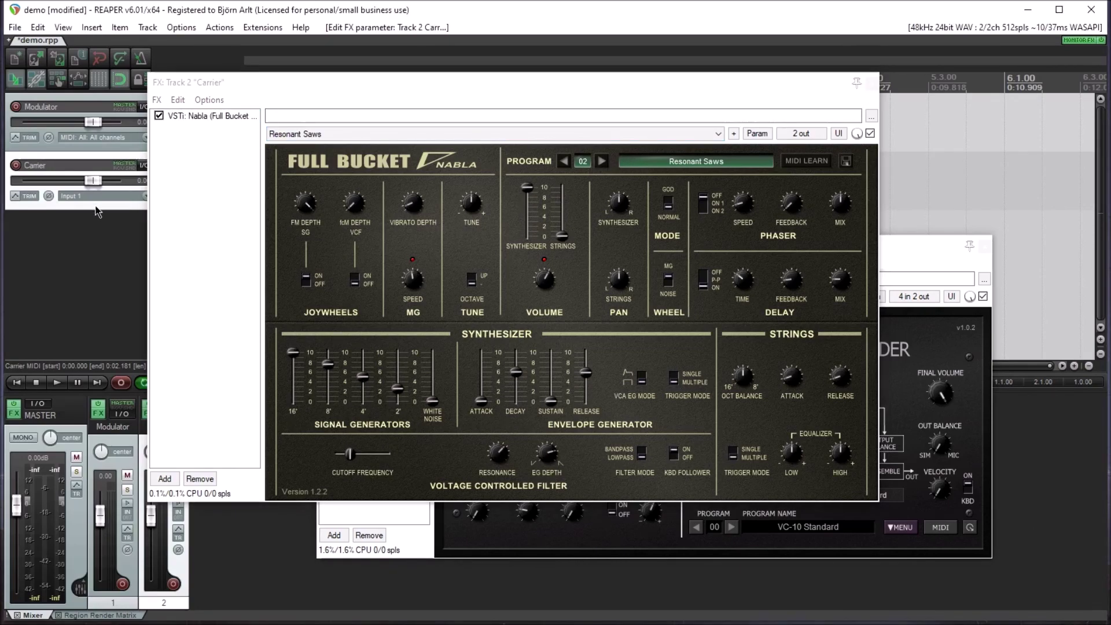
click(57, 383)
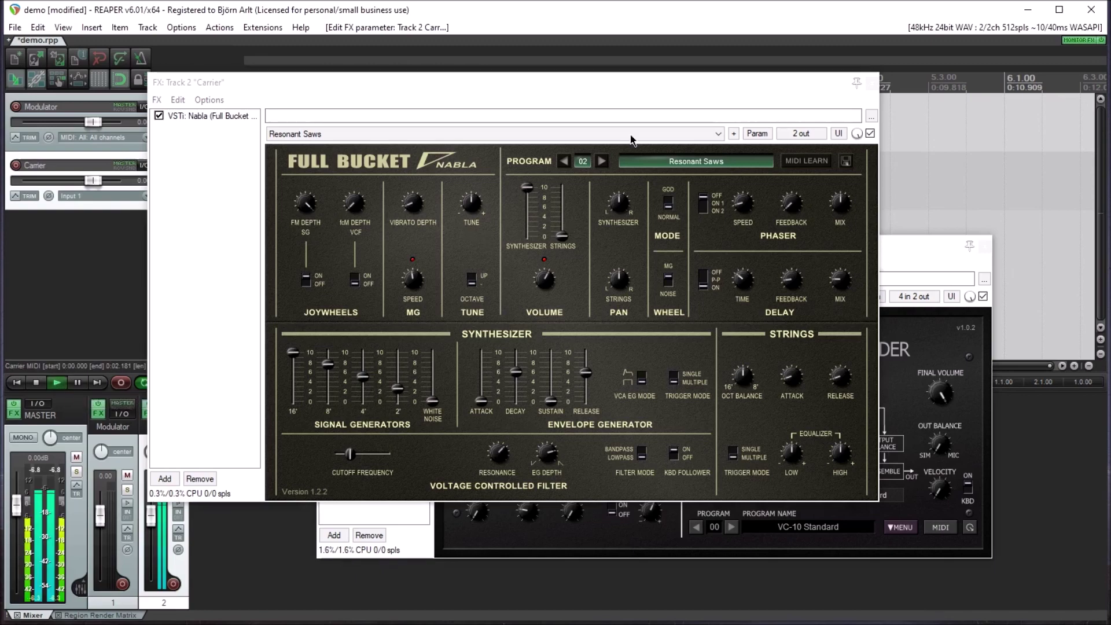
click(872, 83)
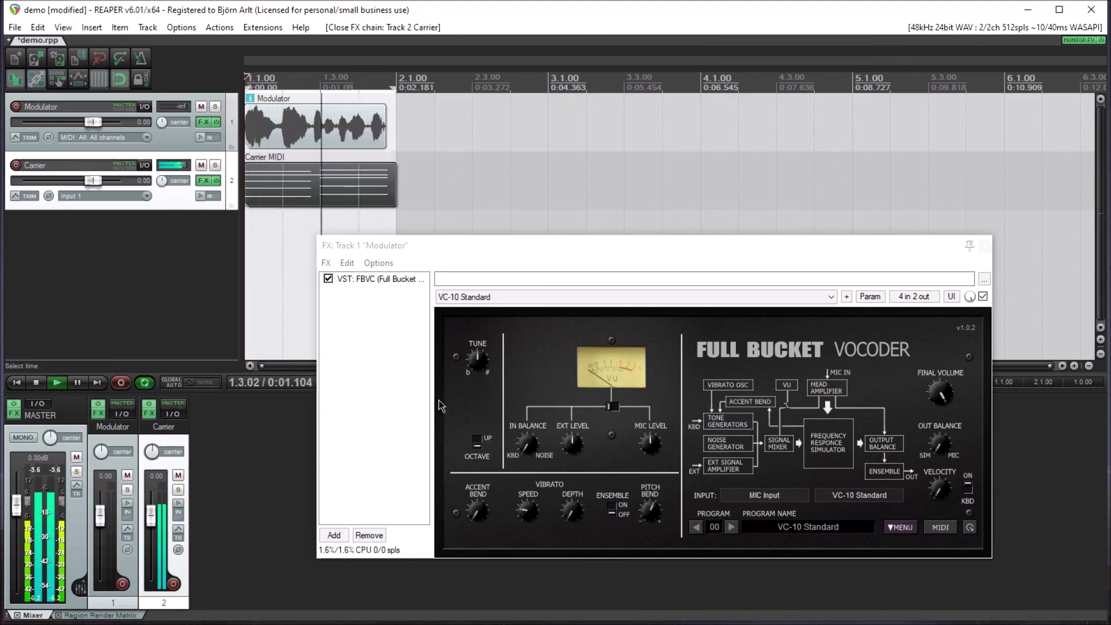
click(612, 406)
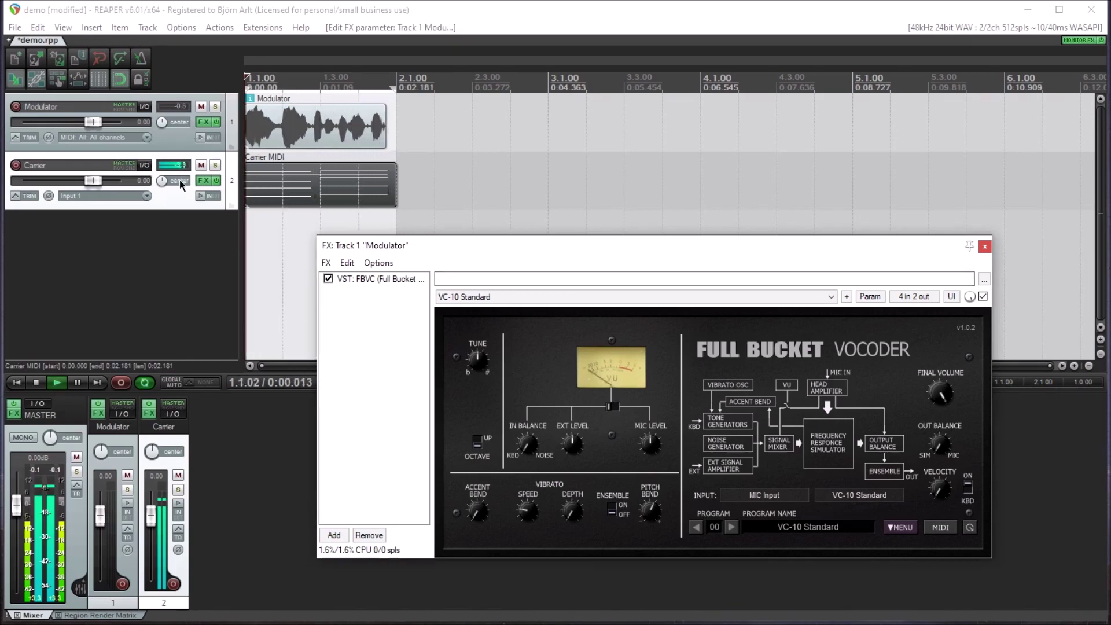
Step: Disable the Carrier track's master send and add a send to the Modulator track
click(145, 165)
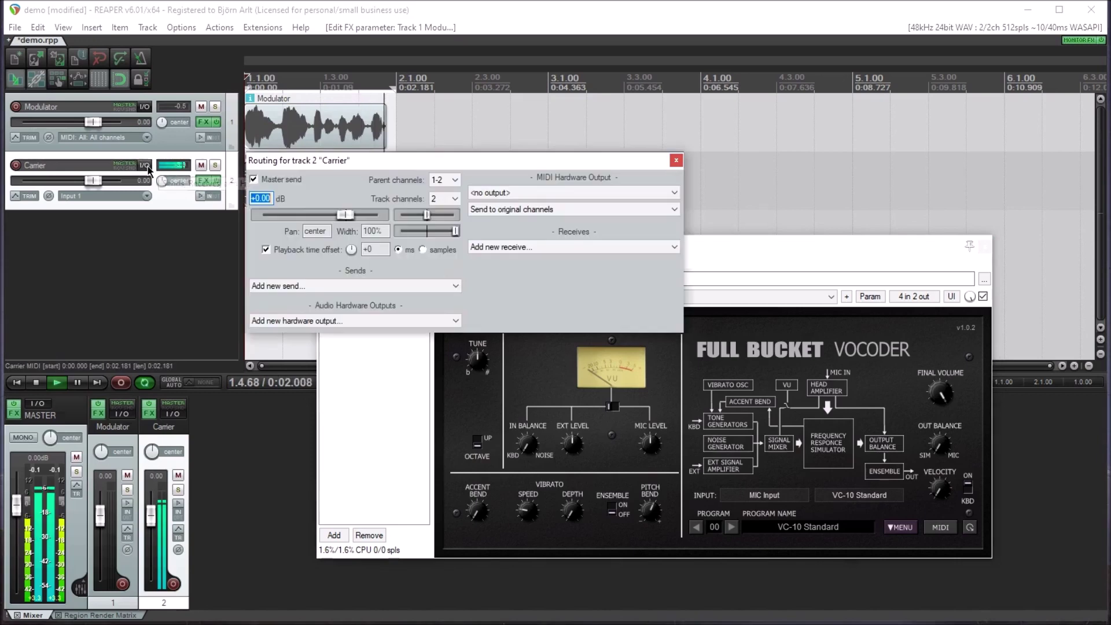
click(271, 181)
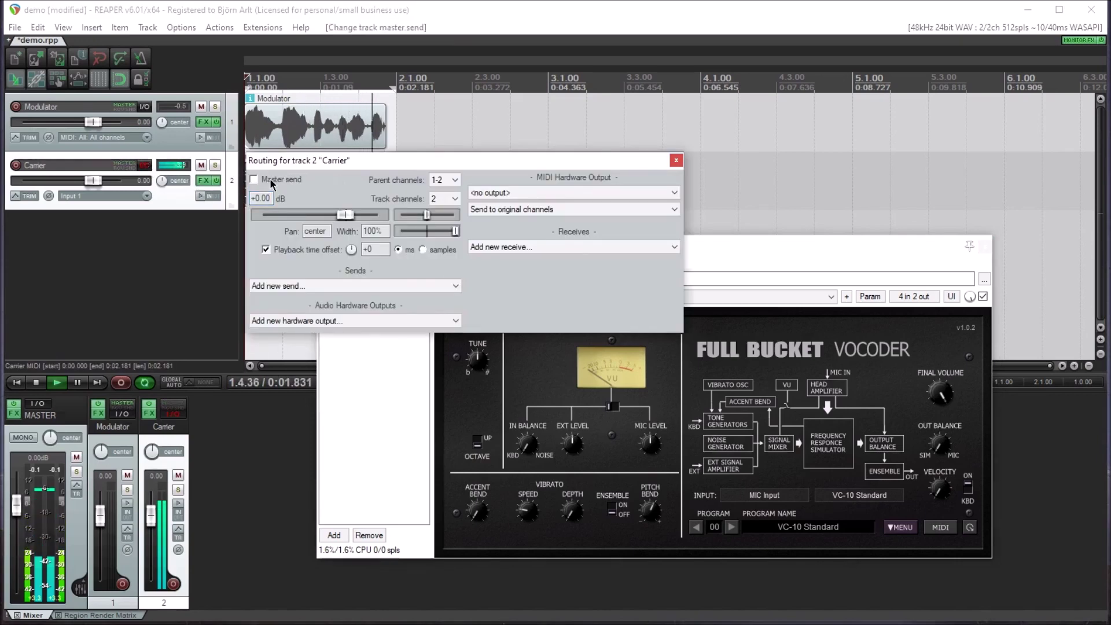
click(457, 286)
click(456, 301)
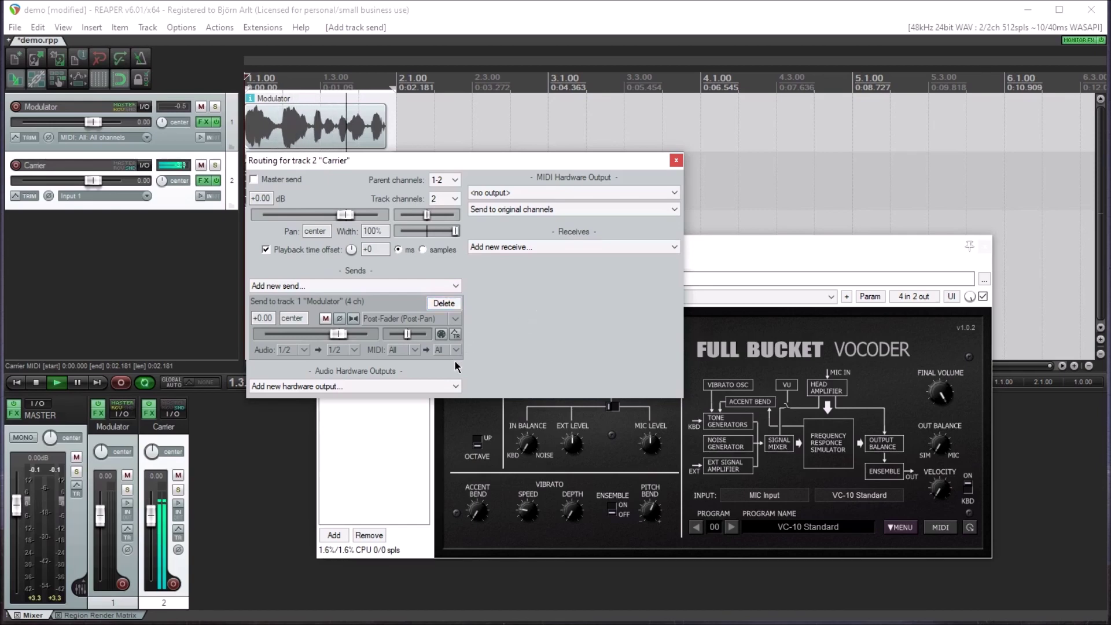
Step: Set the Modulator send's MIDI to None and route its audio from channels 1/2 to 3/4
click(418, 351)
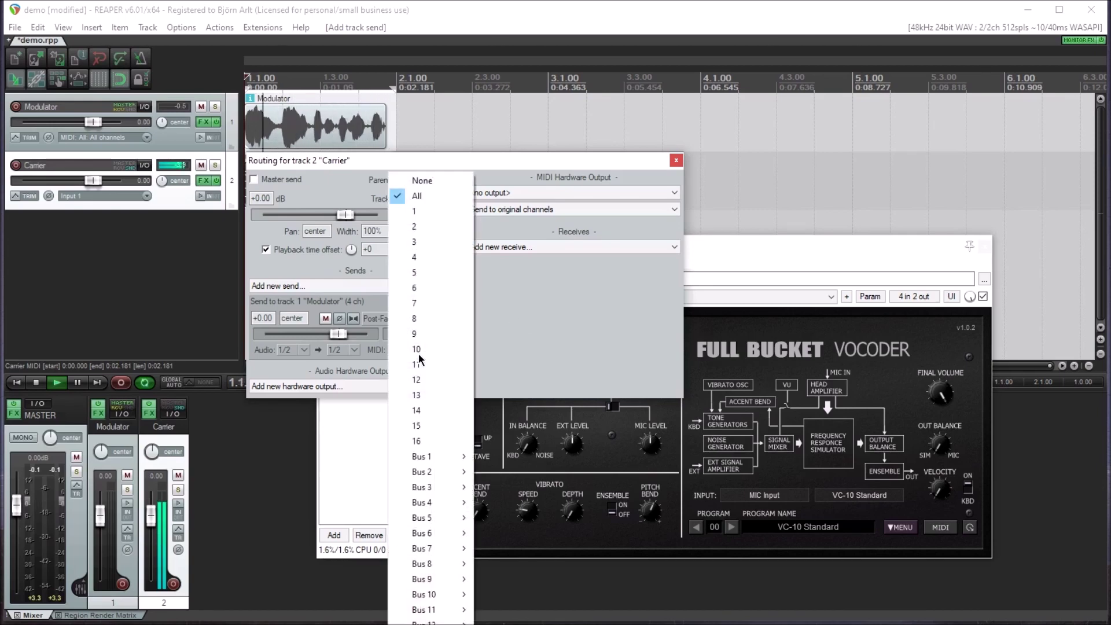
click(422, 182)
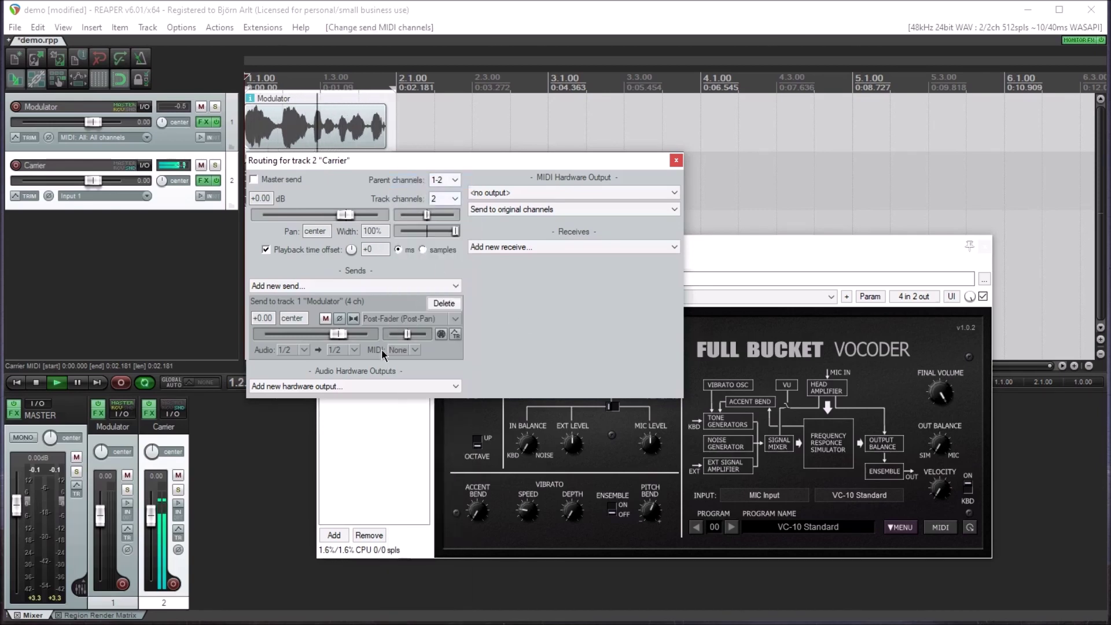
click(354, 350)
click(357, 395)
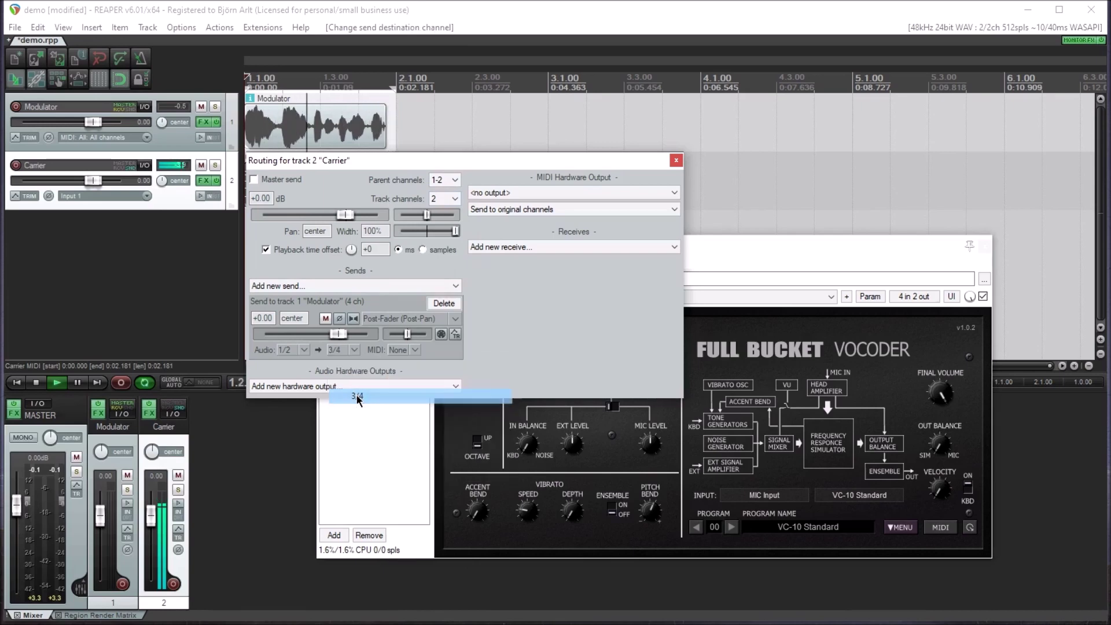
click(674, 162)
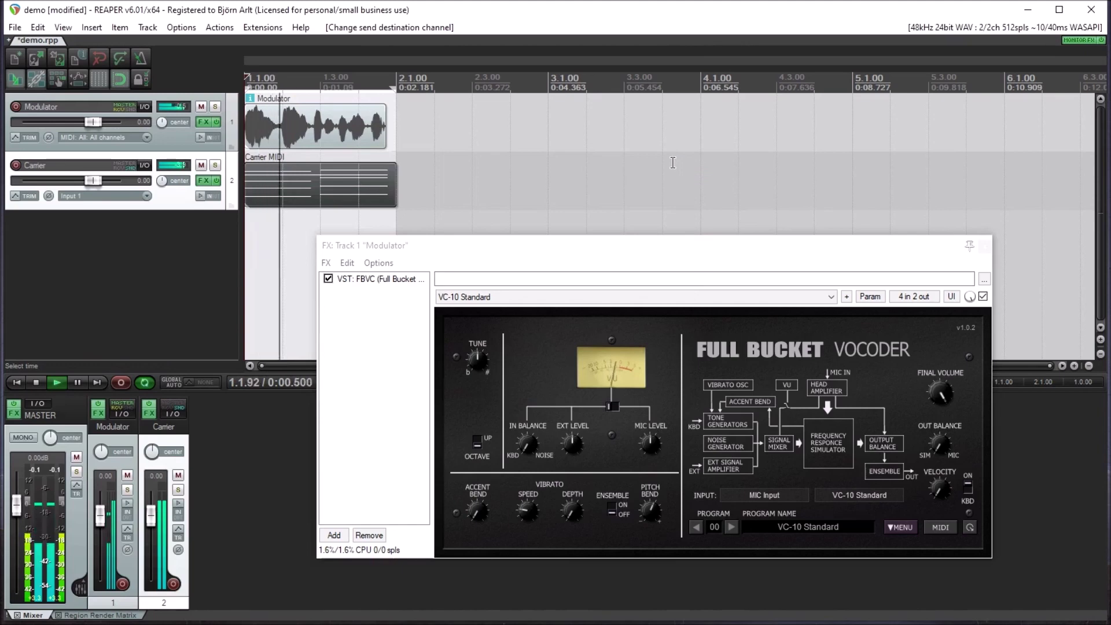
Step: Adjust the vocoder's EXT Level for the incoming carrier signal
click(575, 451)
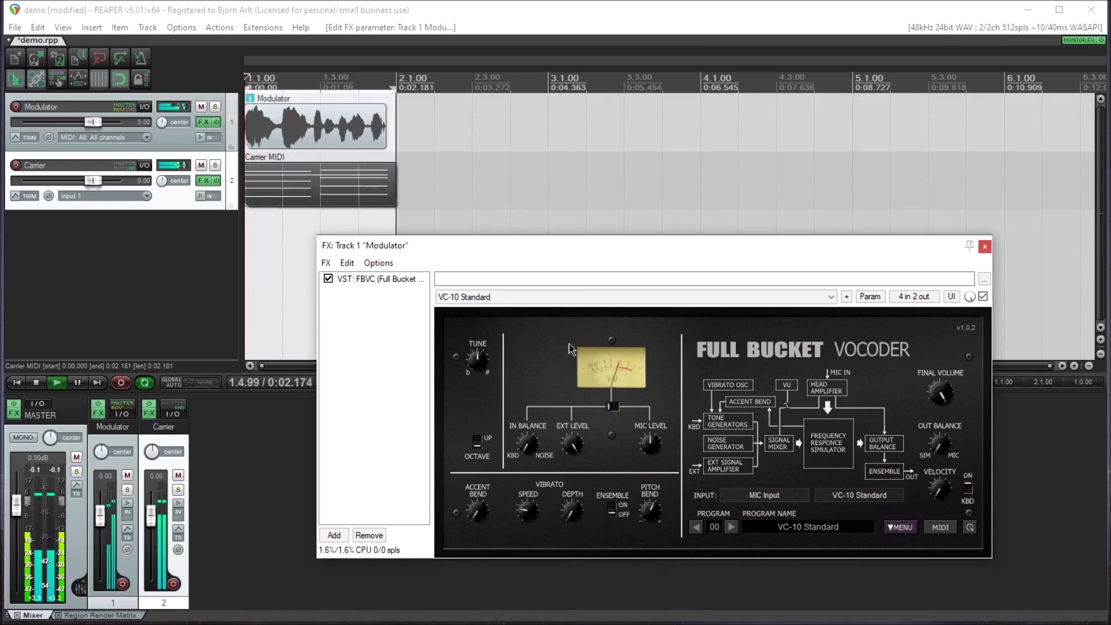
Step: Open the Carrier track's Nabla synth, raise the filter cutoff to maximum, and adjust its resonance and synthesizer volume
click(204, 180)
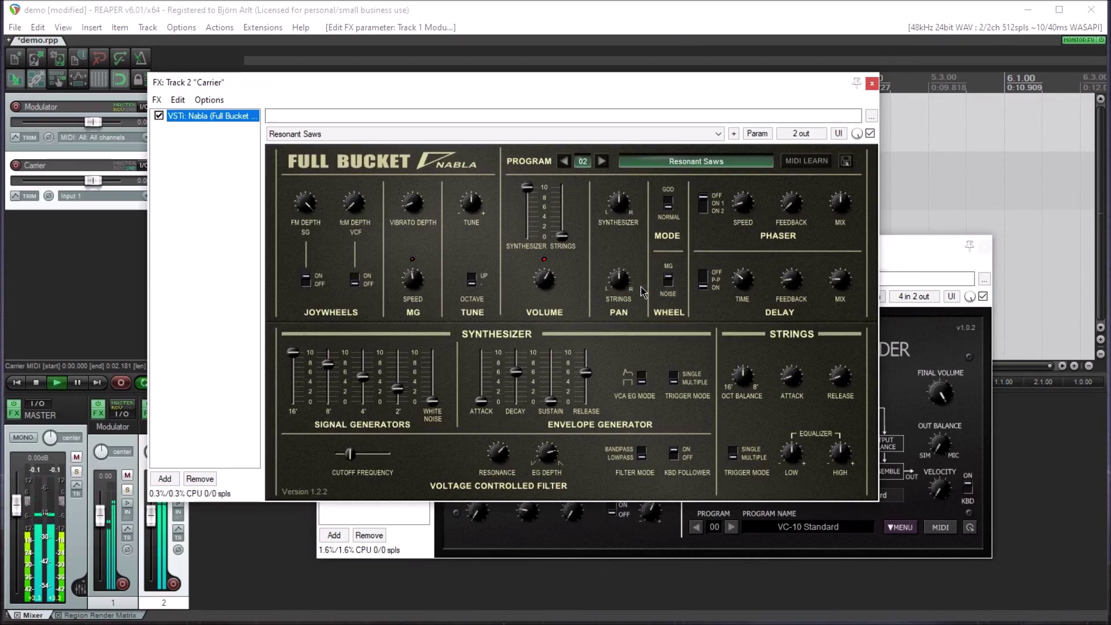
drag(349, 459, 398, 466)
drag(501, 462, 501, 467)
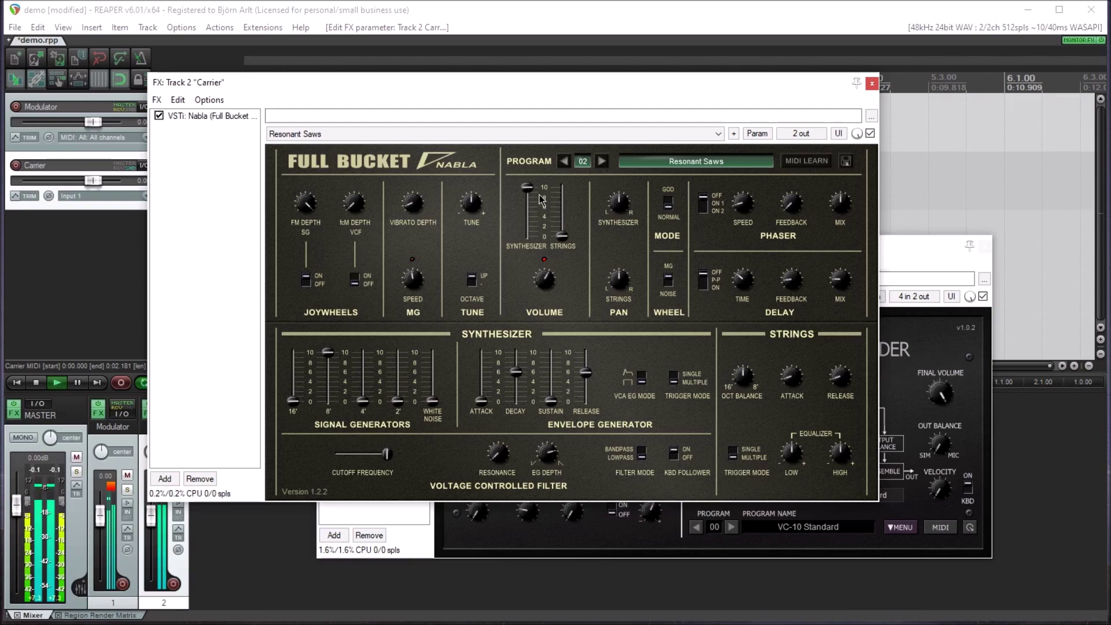
drag(530, 232, 531, 209)
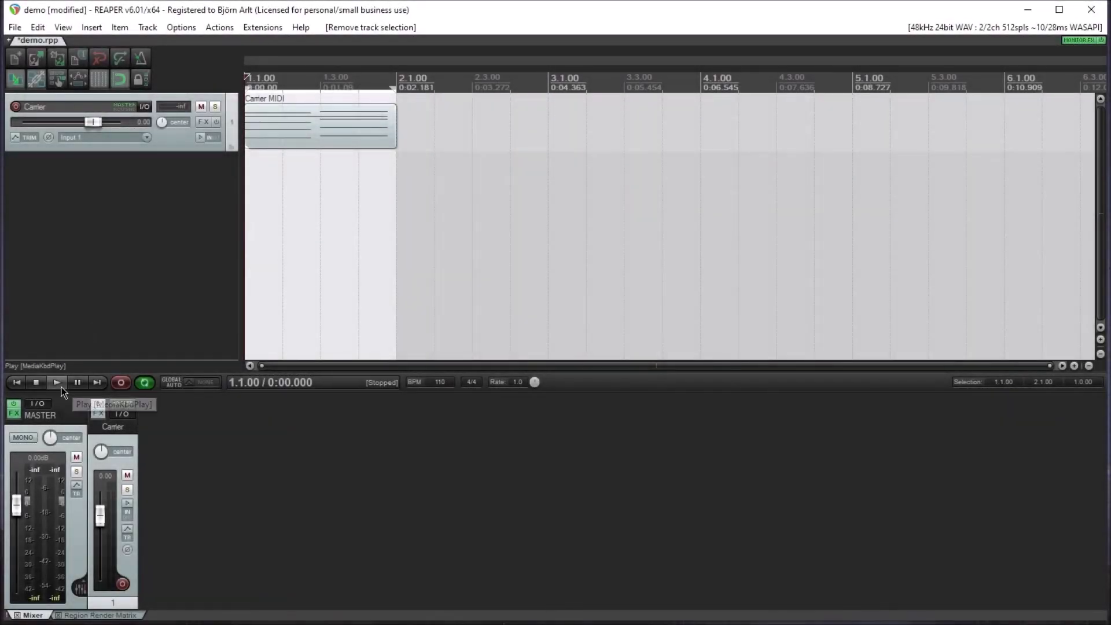
Step: Play the Carrier MIDI track and add the FBVC (Full Bucket Music) vocoder to it
click(58, 384)
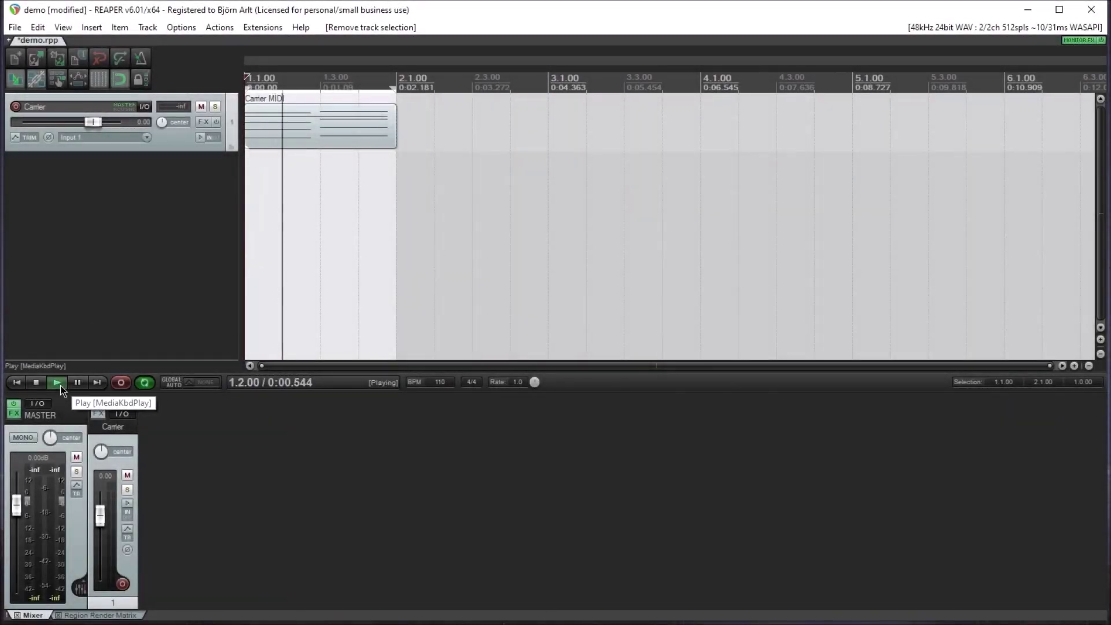
click(204, 122)
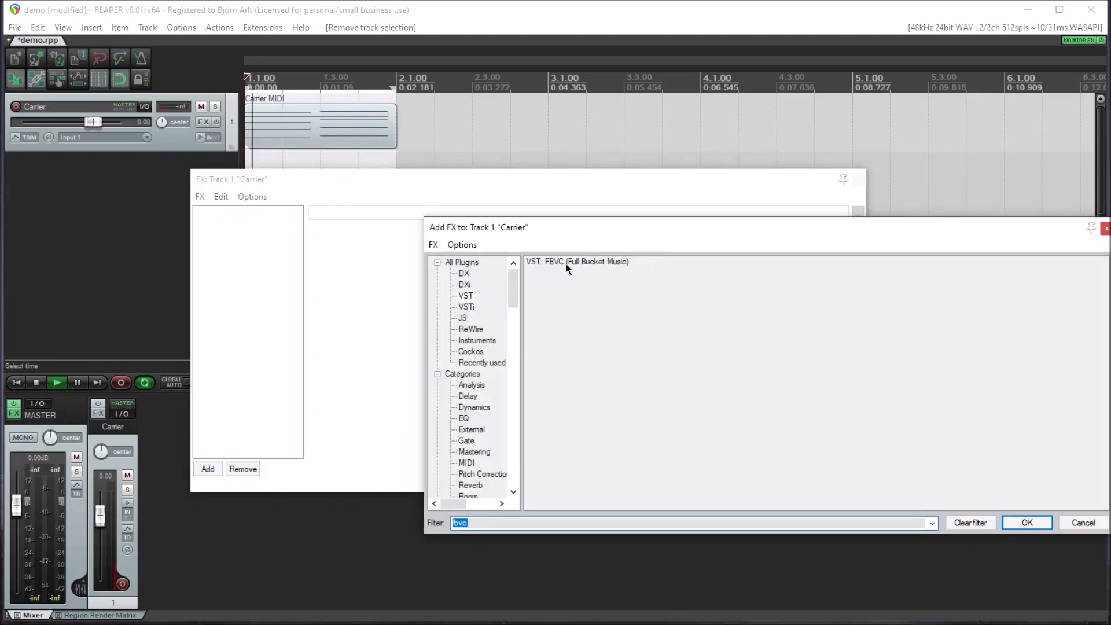
click(564, 262)
click(1024, 523)
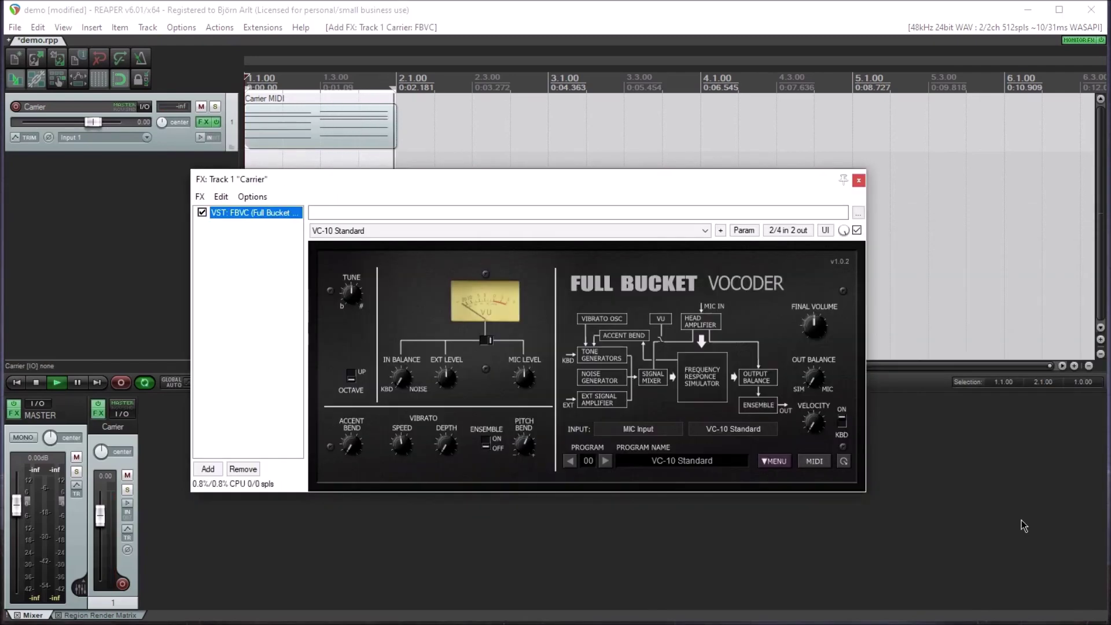
Step: Check the internal carrier signal on the vocoder's VU meter and load program 16, Female "Aaah"
click(486, 341)
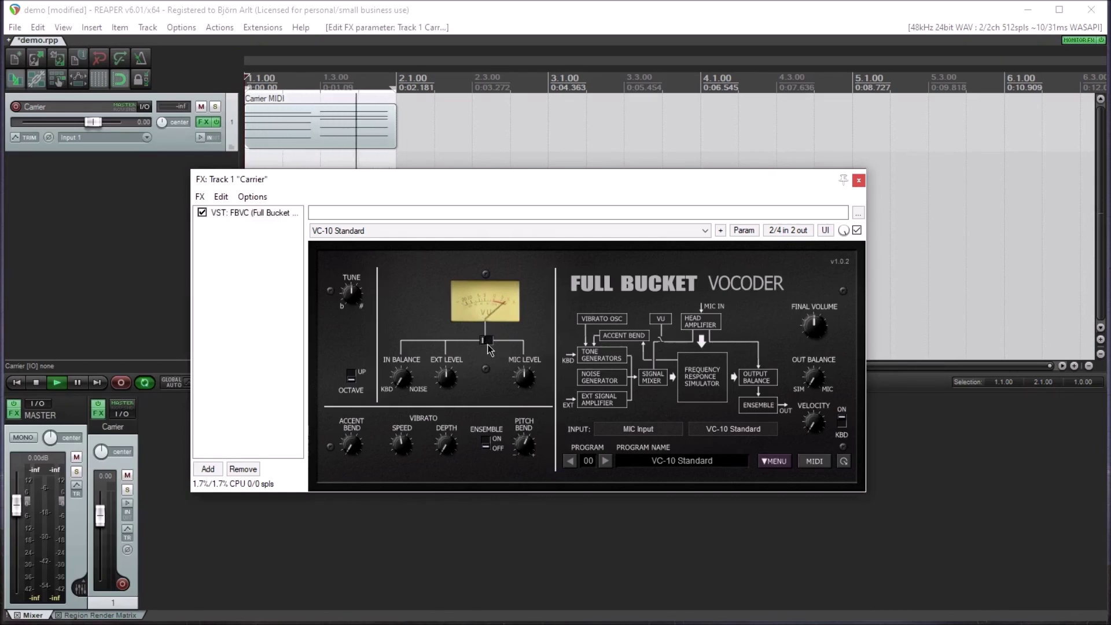
click(487, 343)
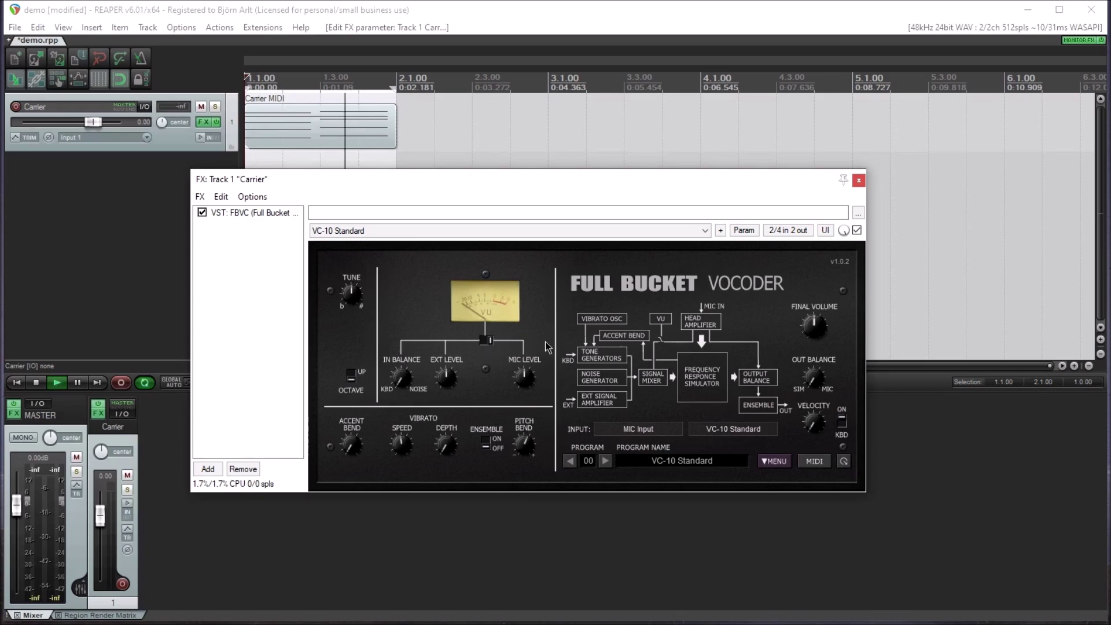
click(586, 463)
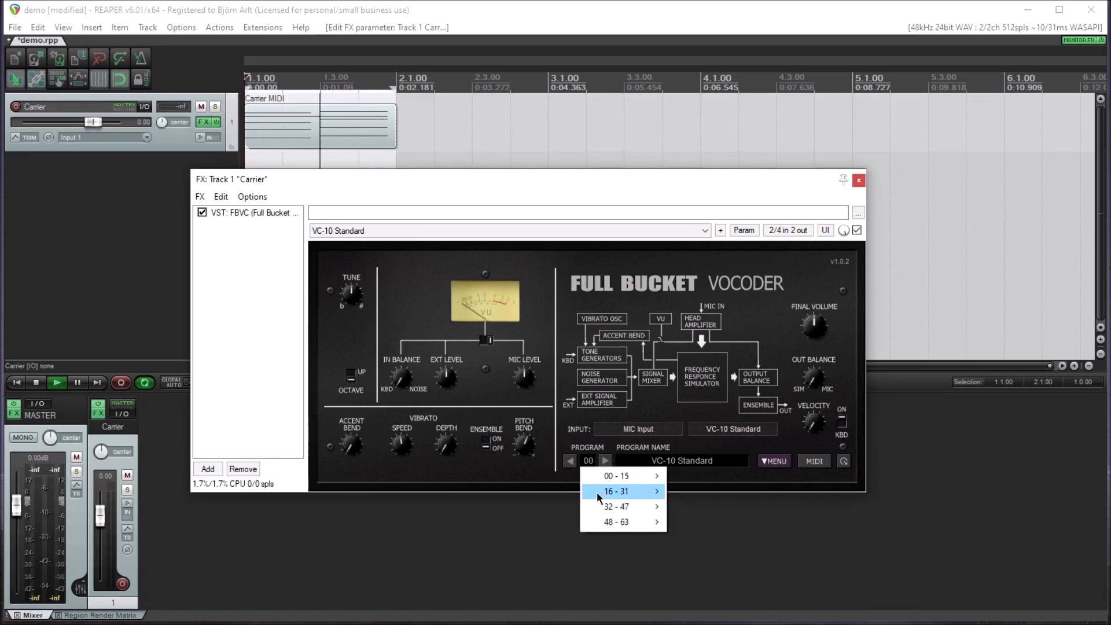
mouse_move(597, 496)
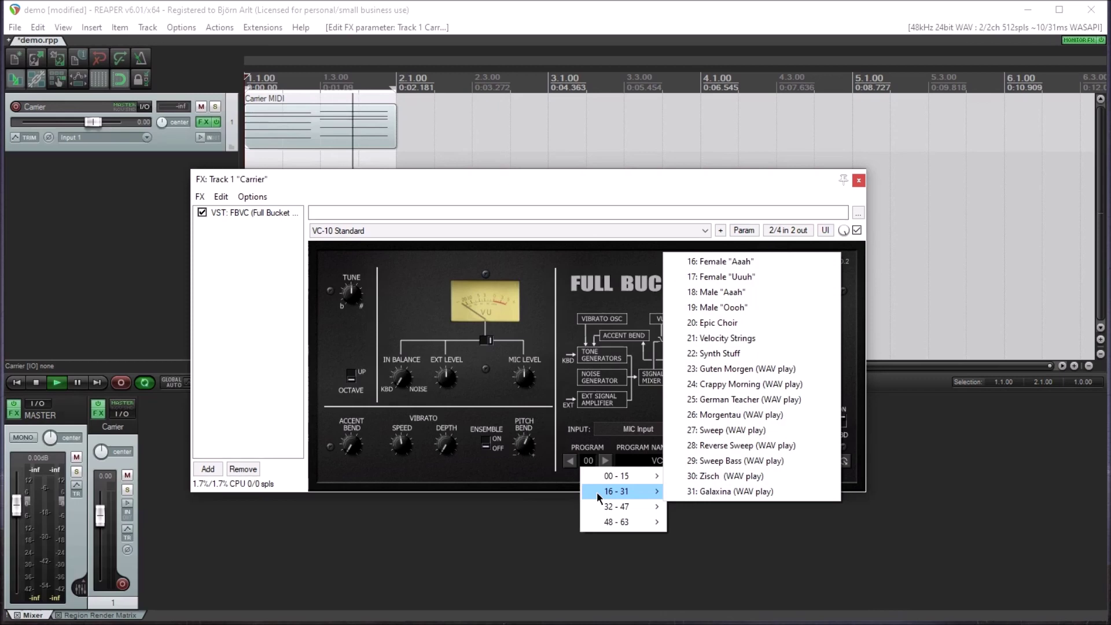
click(726, 262)
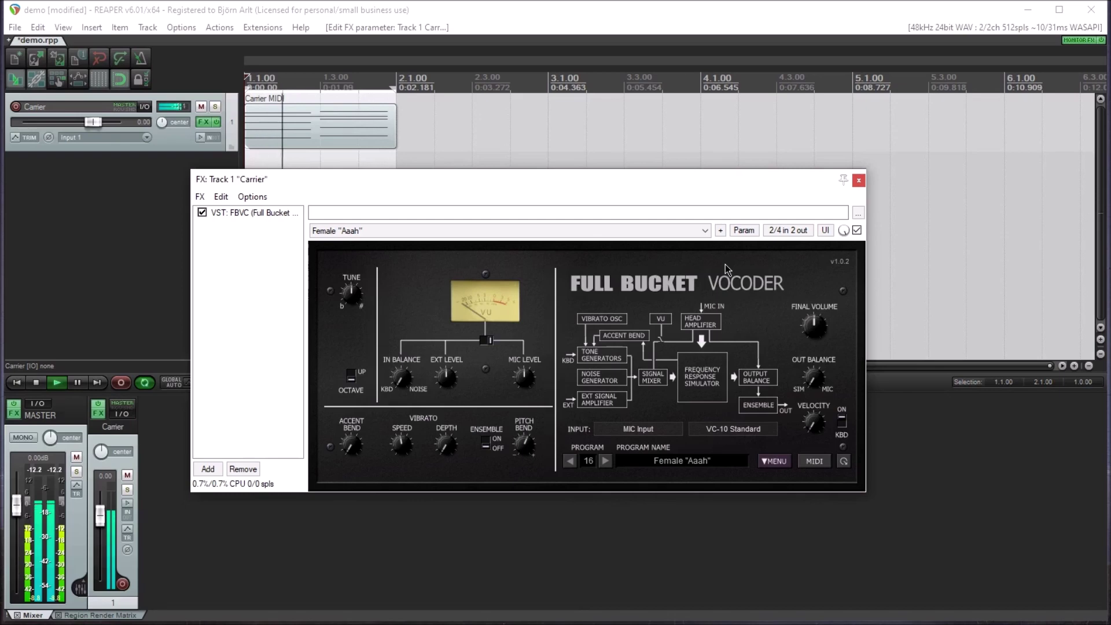
Step: Show the vocoder's filter bank page and audition programs 17 Female "Uuuh" through 20 Epic Choir
click(725, 283)
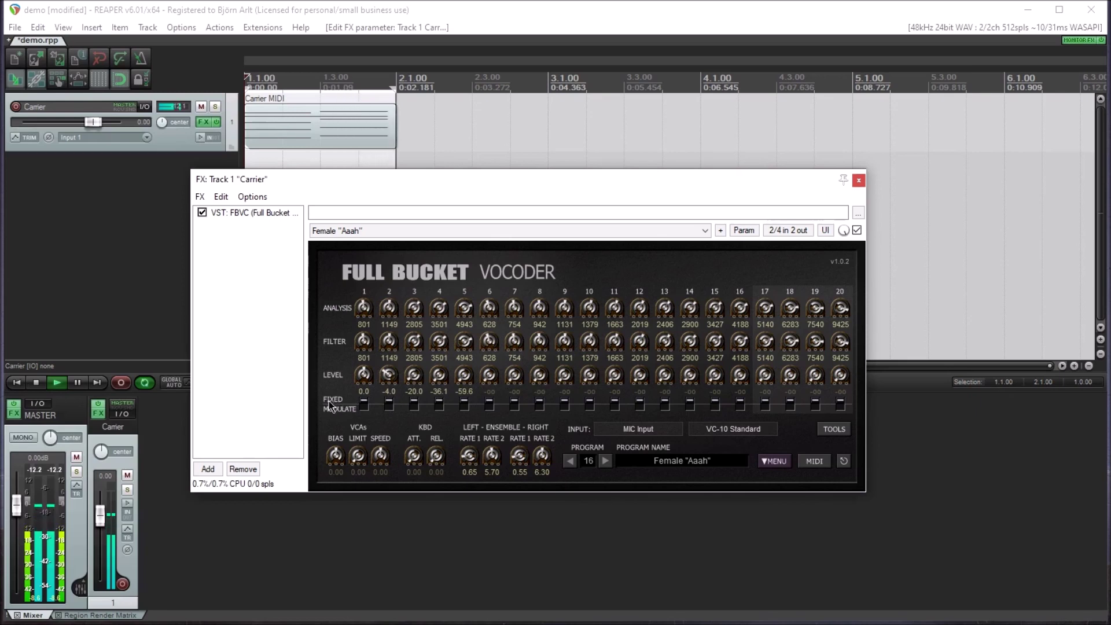
click(605, 461)
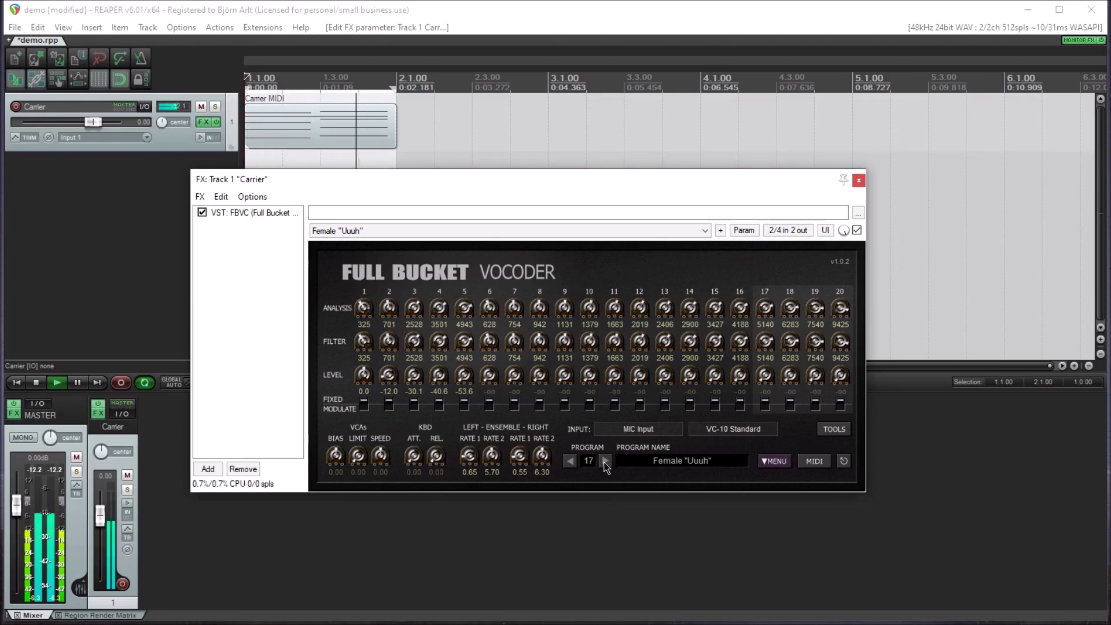
click(604, 461)
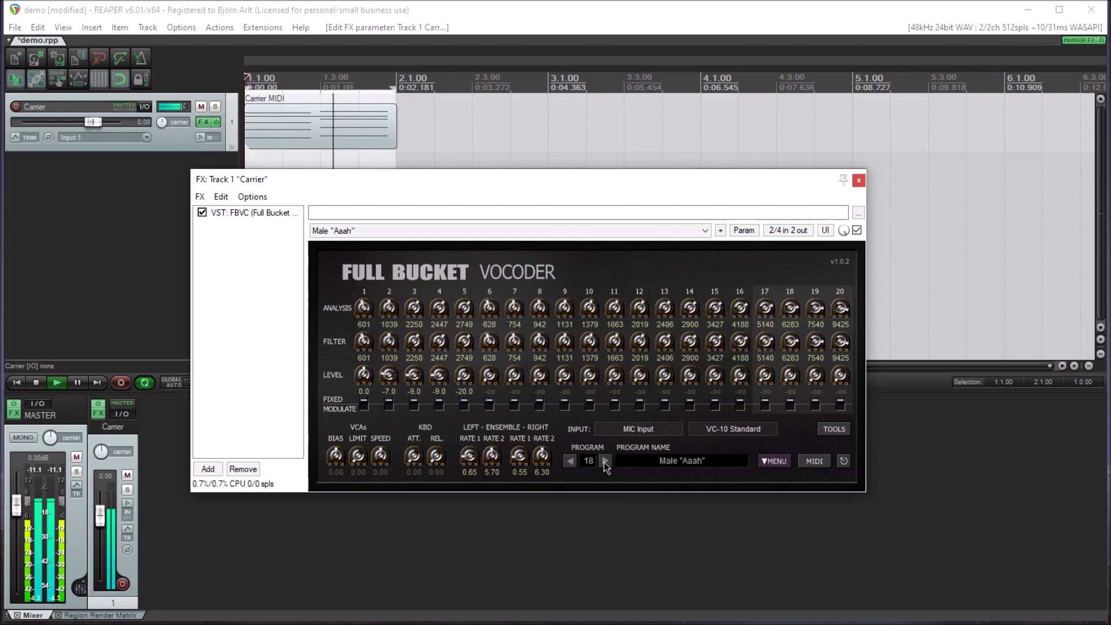
click(604, 462)
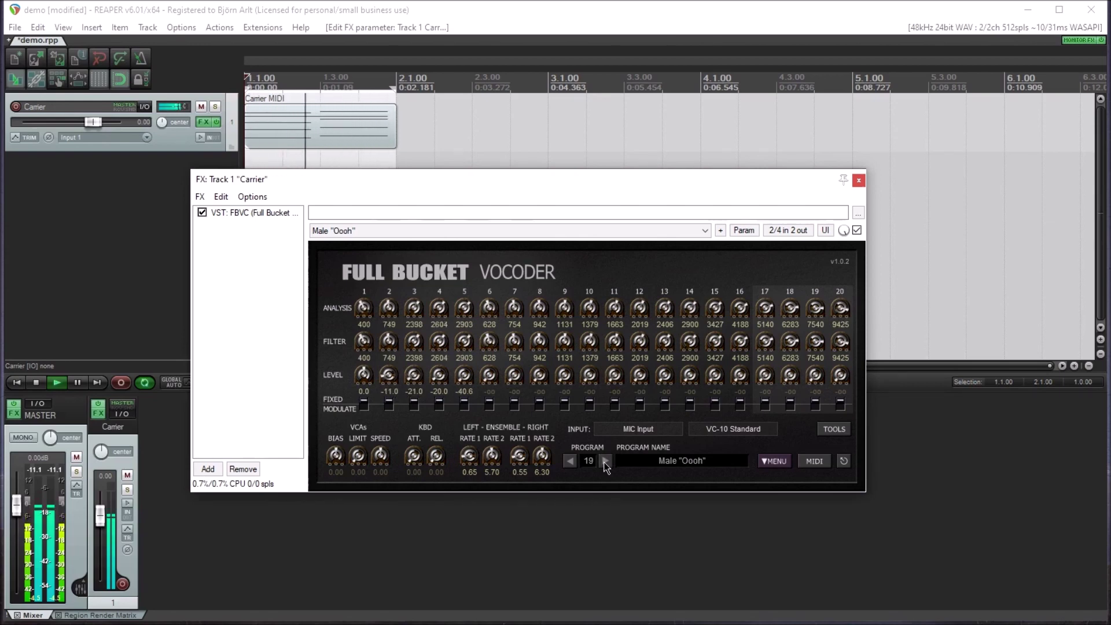
click(604, 461)
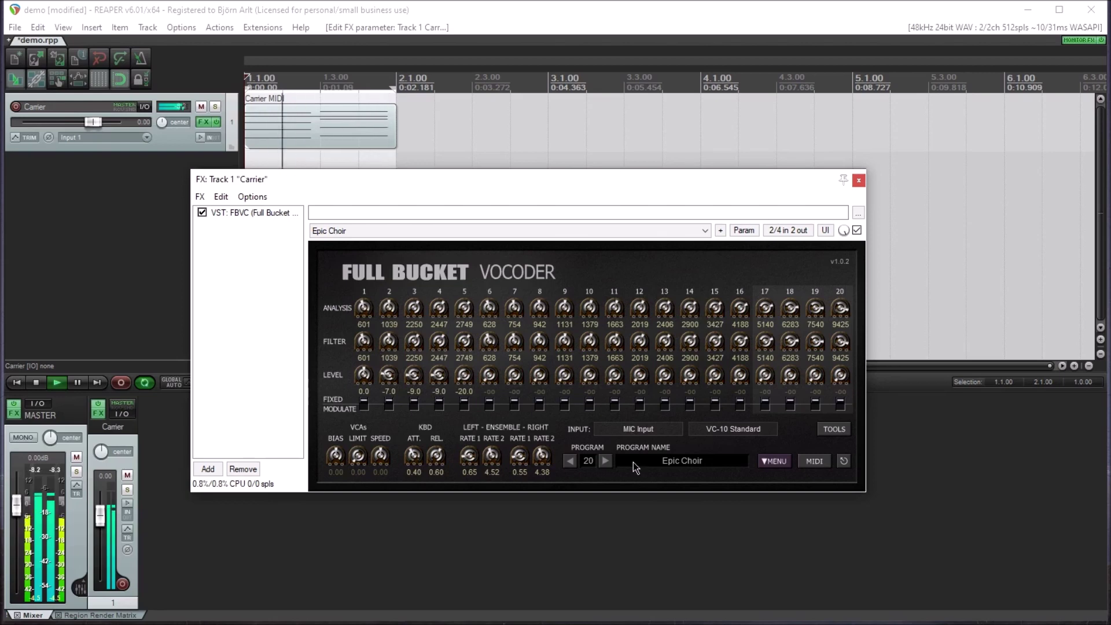
Step: Return to the vocoder's main page and audition programs 21 Velocity Strings and 22 Synth Stuff, trying the Ensemble switch
click(843, 461)
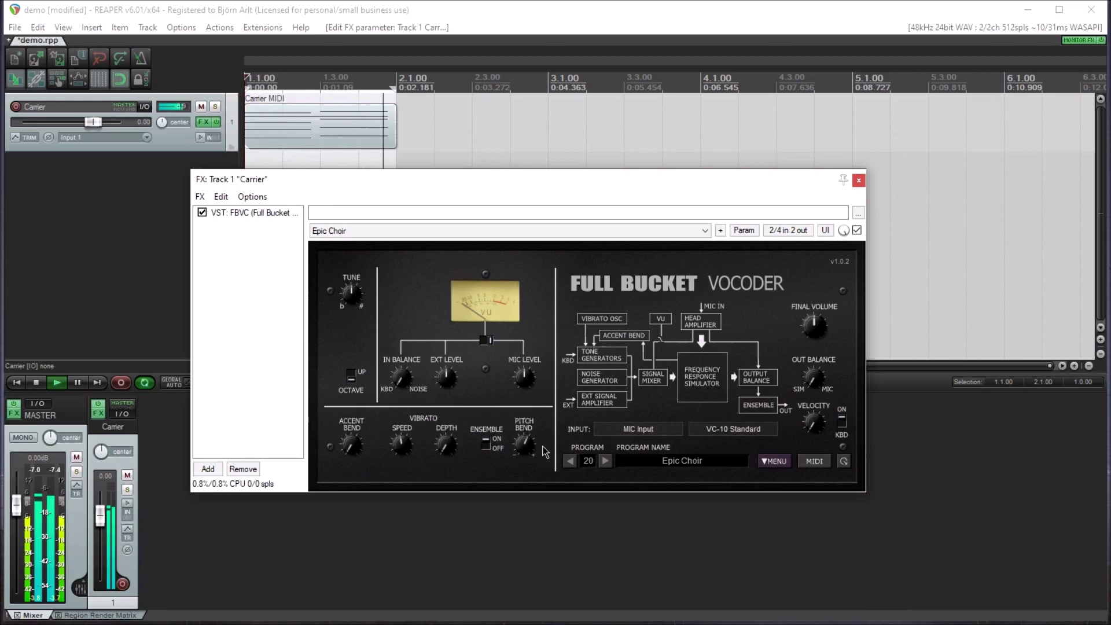
click(604, 462)
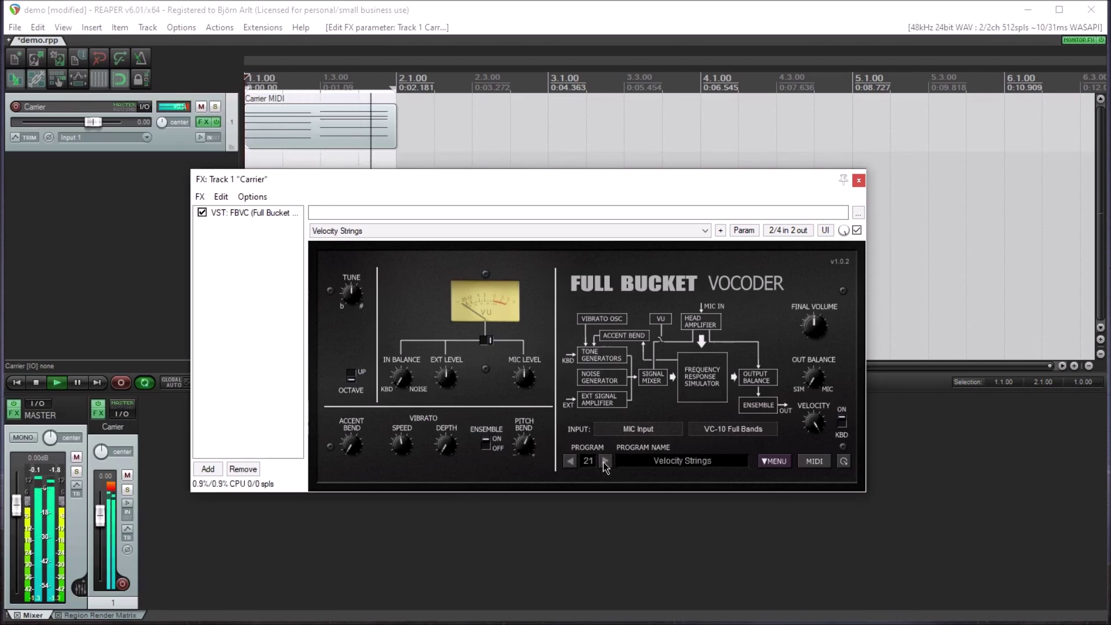
click(487, 447)
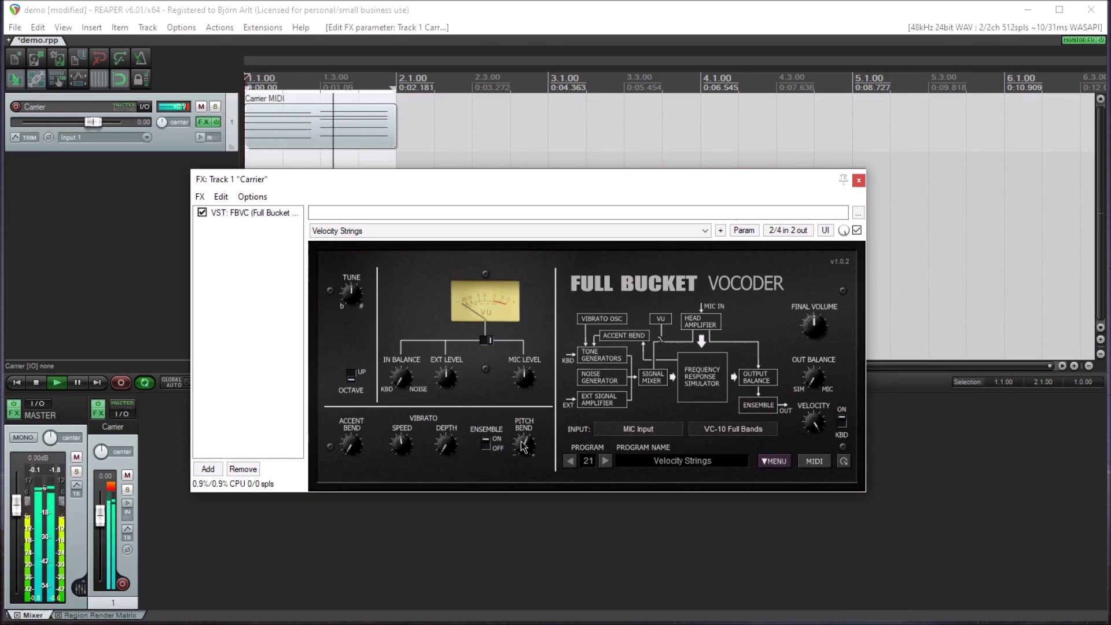
click(606, 461)
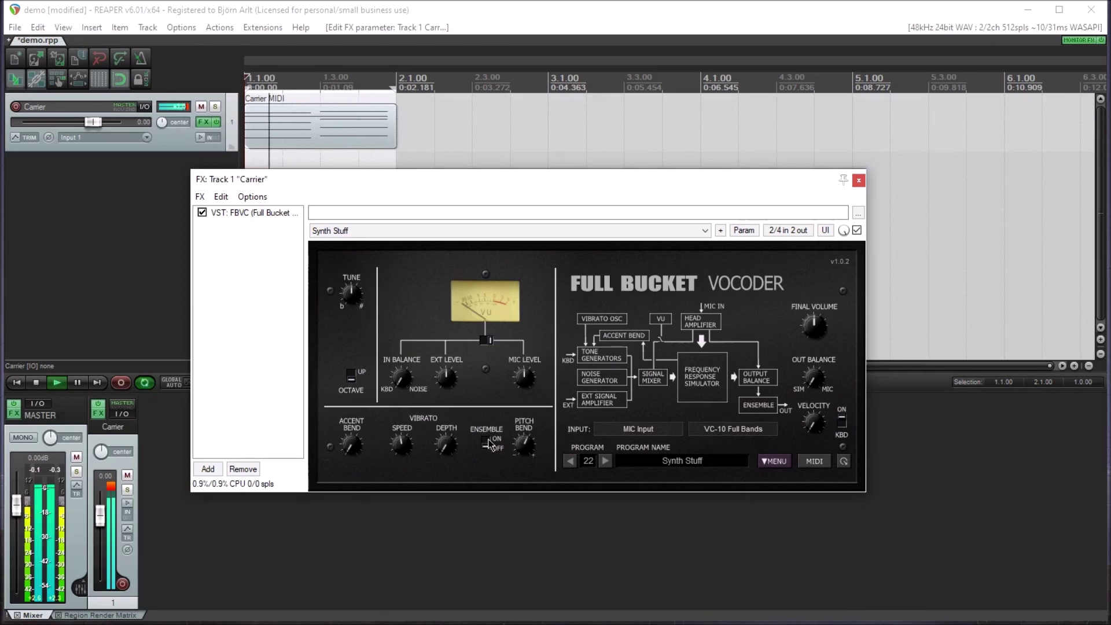
Step: Load program 23, Guten Morgen (WAV play), and examine its input source options
click(605, 462)
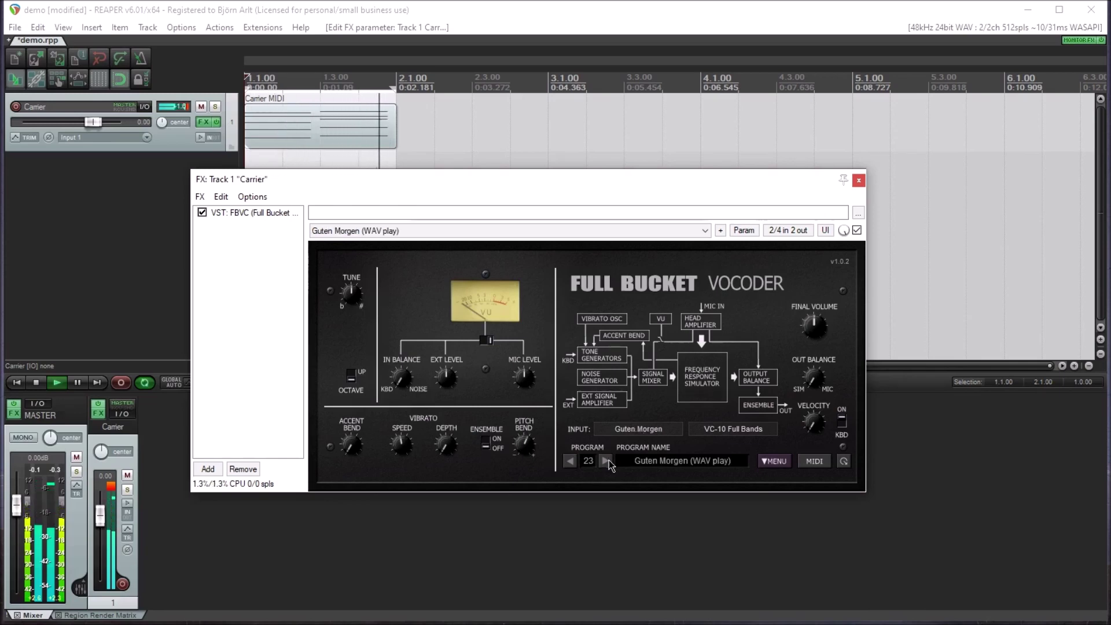
click(634, 431)
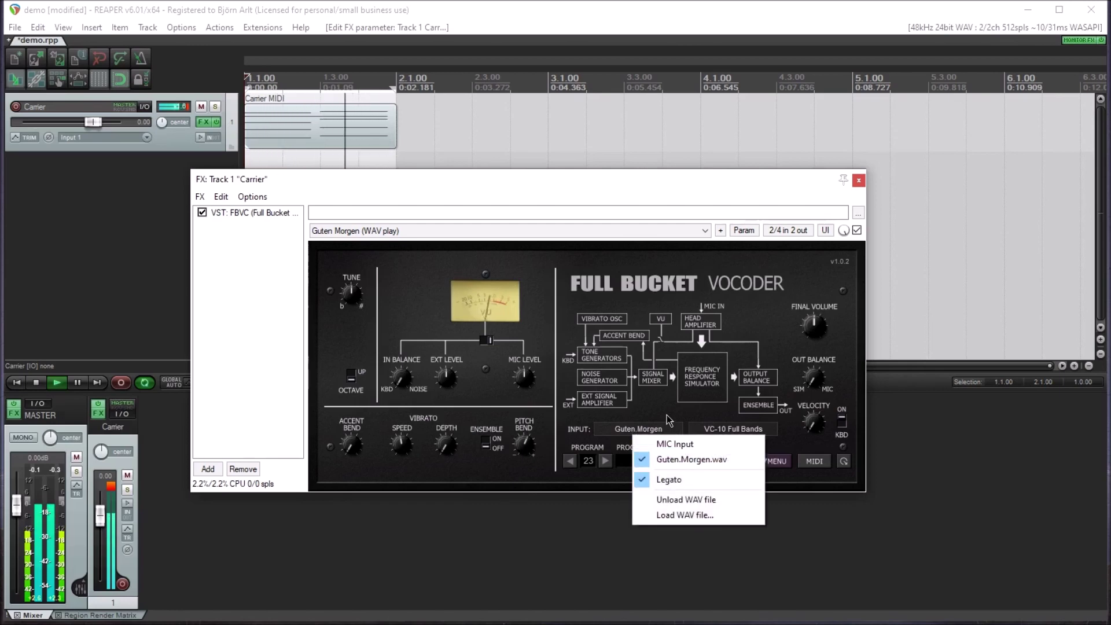
click(639, 428)
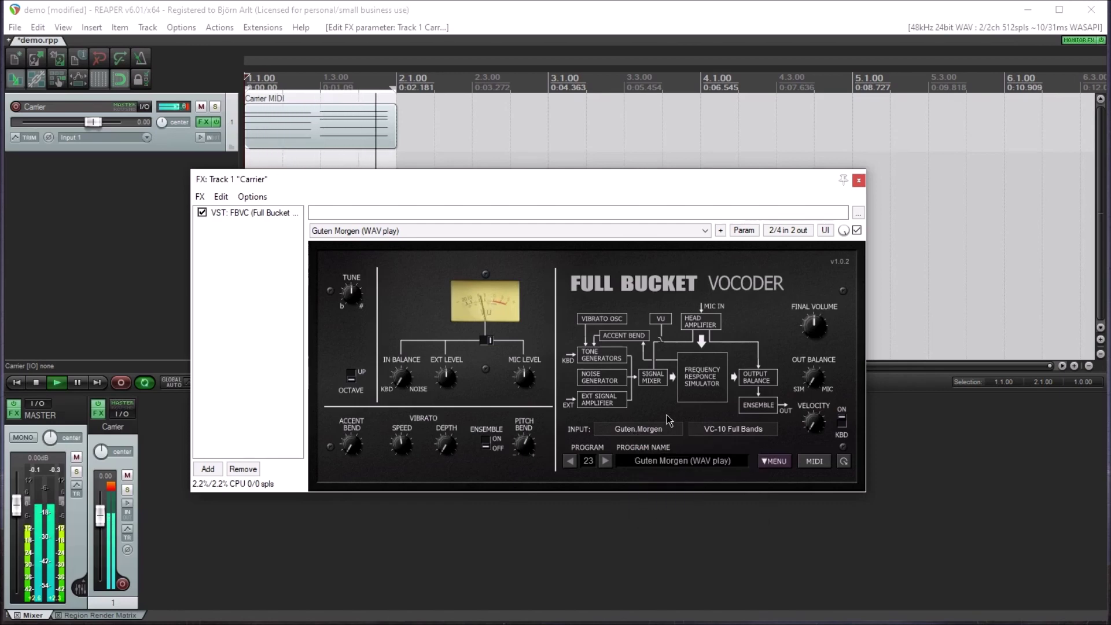
Step: Audition the WAV play programs from 24 Crappy Morning through 28 Reverse Sweep, examining the input source options of Sweep
click(605, 462)
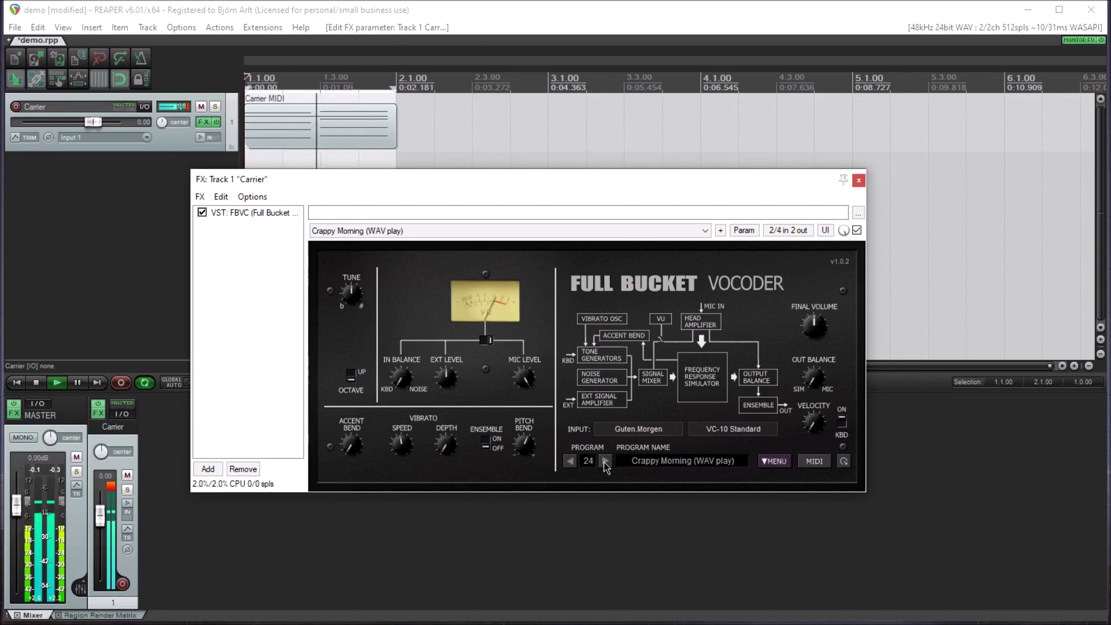
click(604, 462)
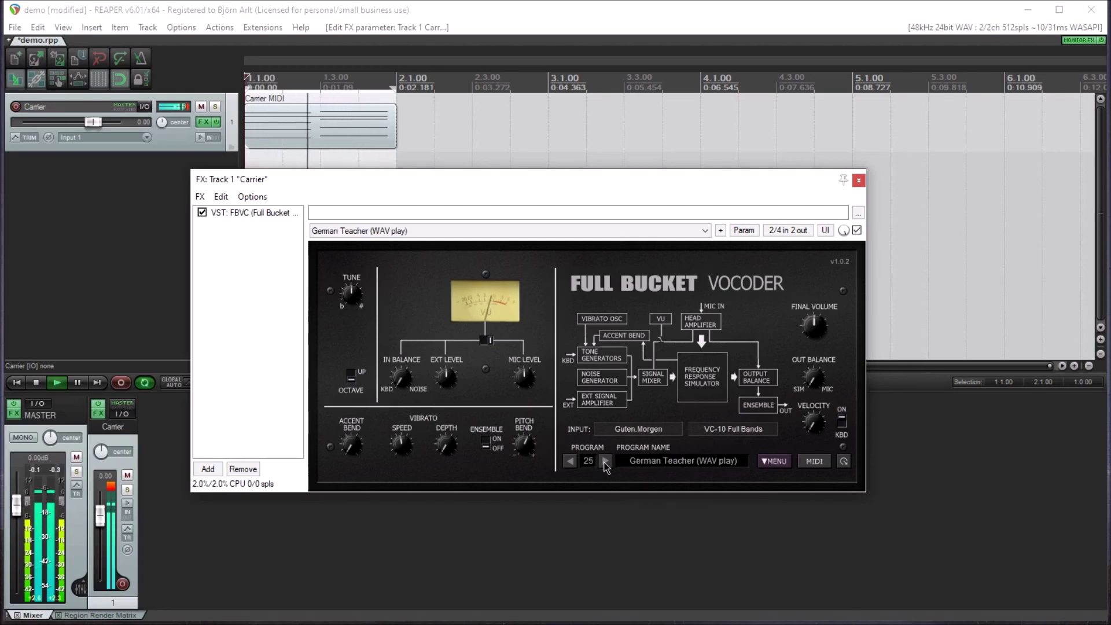
click(605, 462)
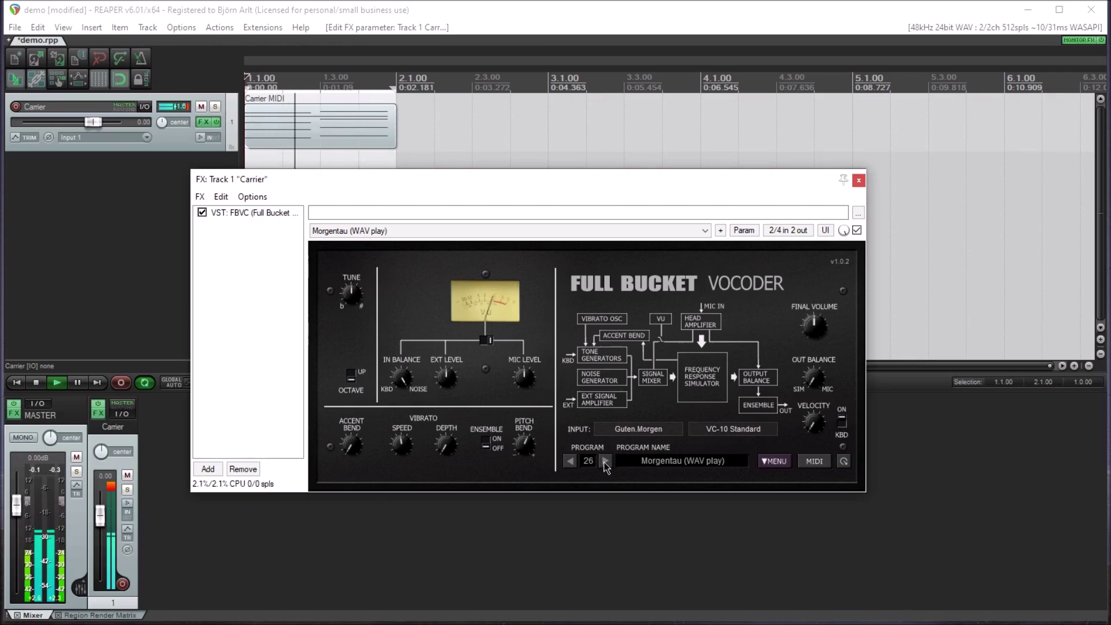
click(604, 462)
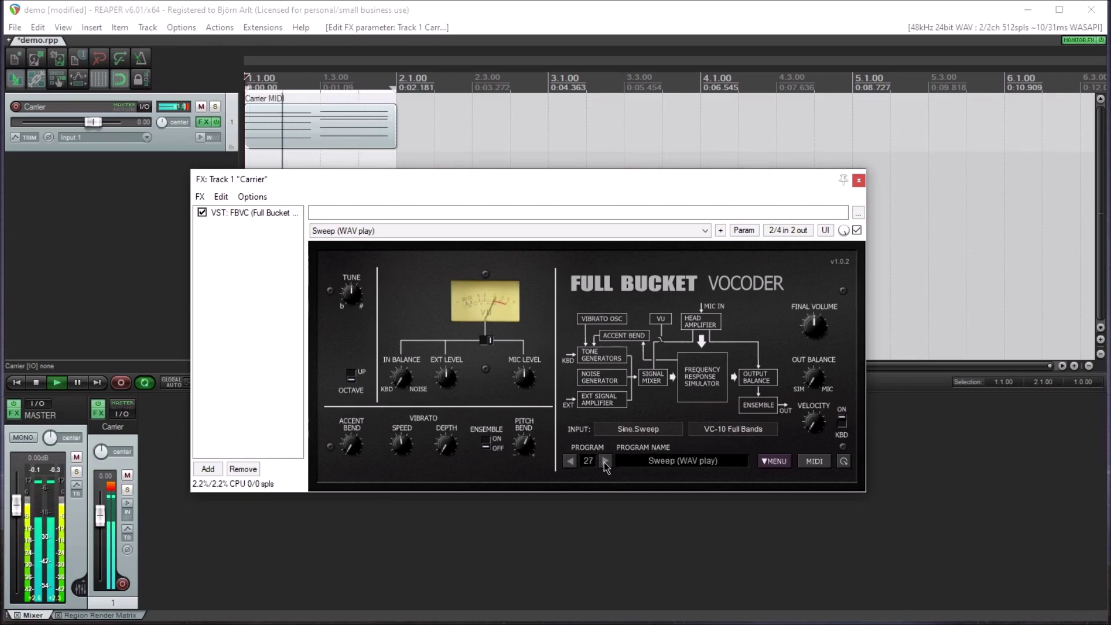
click(632, 434)
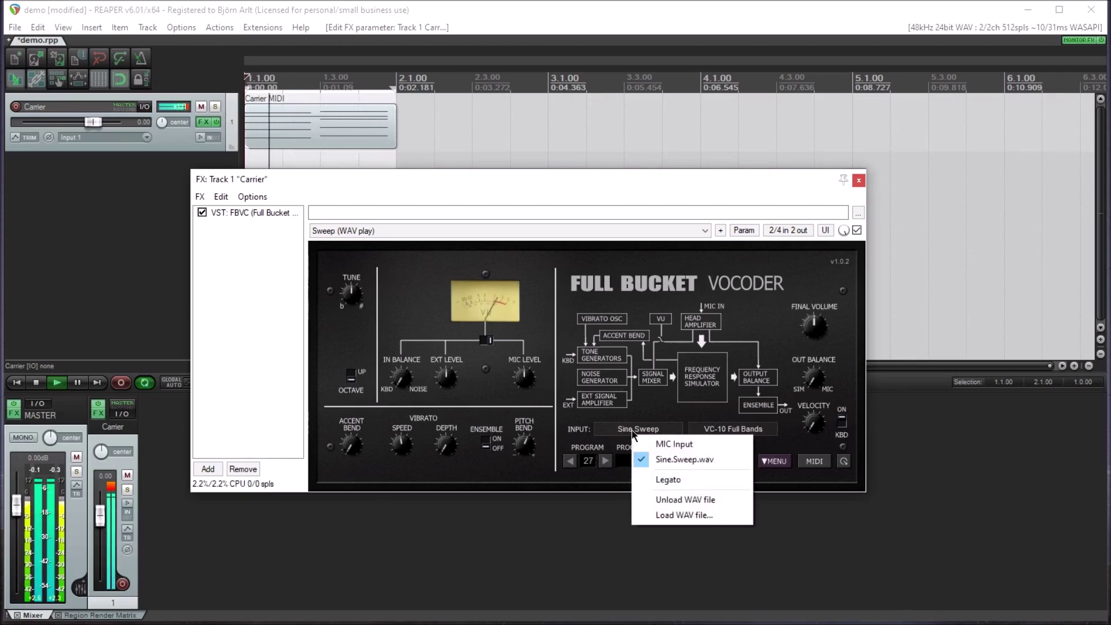
click(604, 462)
click(605, 461)
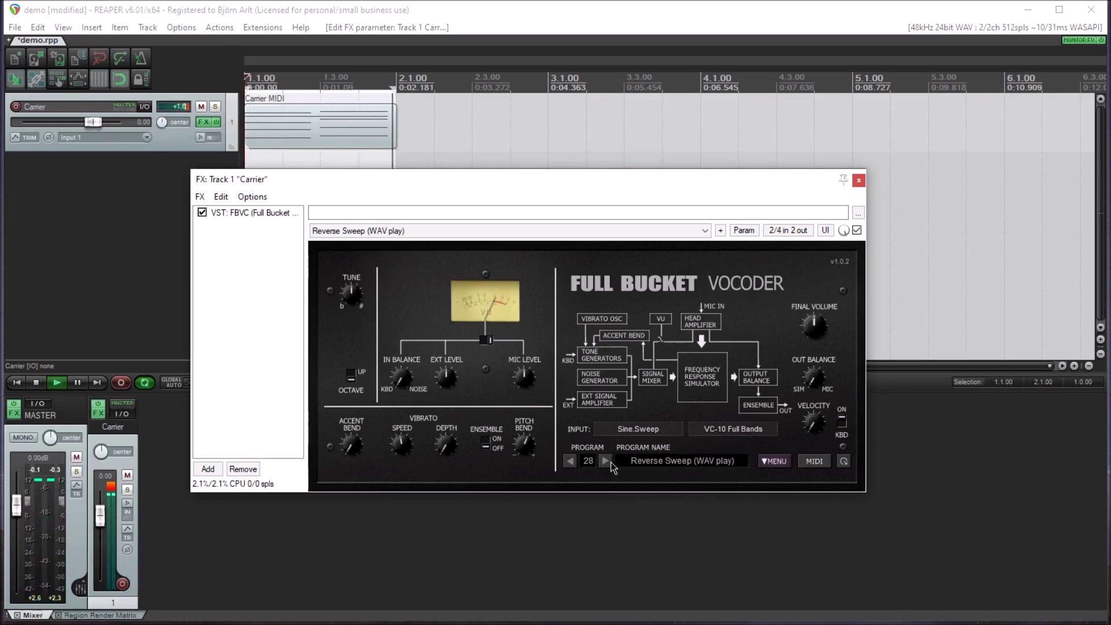
Step: Show the filter bank page and compare the filter frequencies of programs 27 Sweep and 28 Reverse Sweep
click(844, 461)
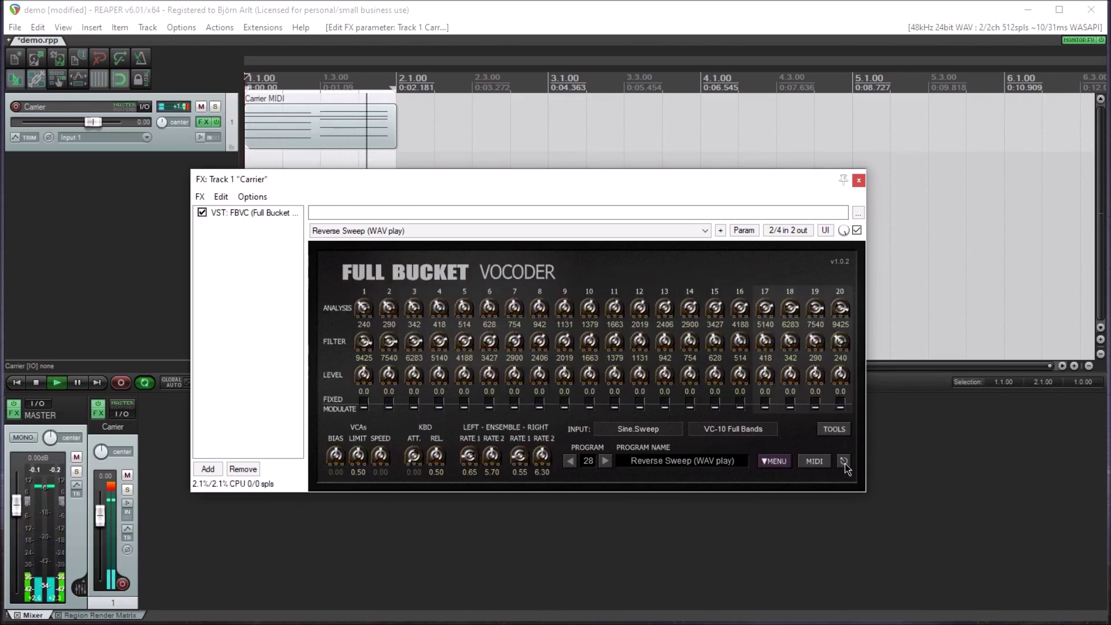
click(574, 460)
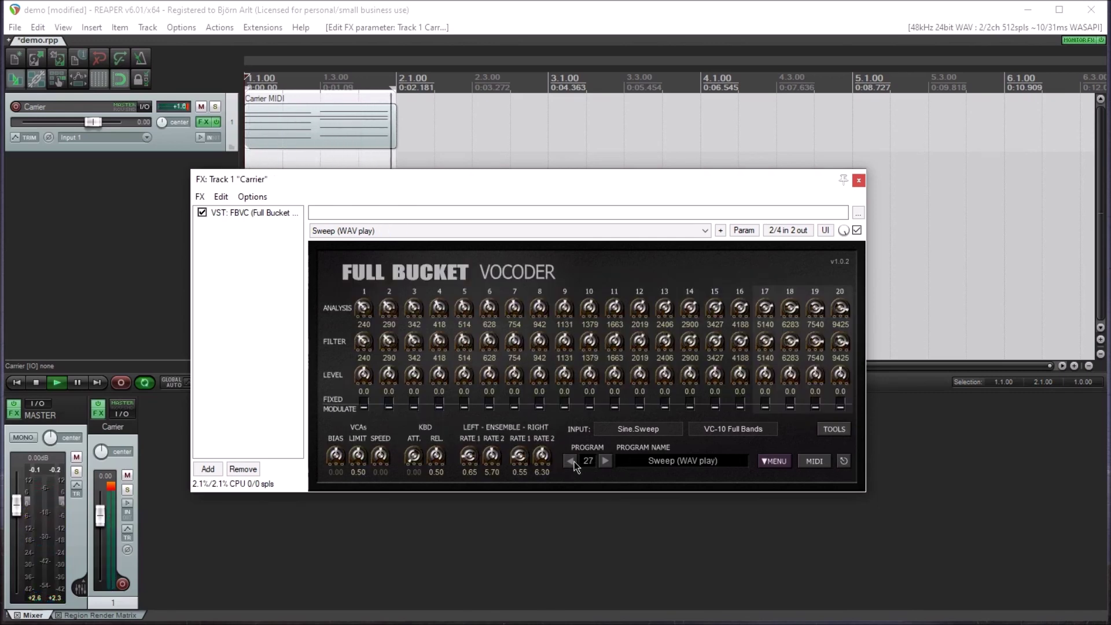
click(607, 461)
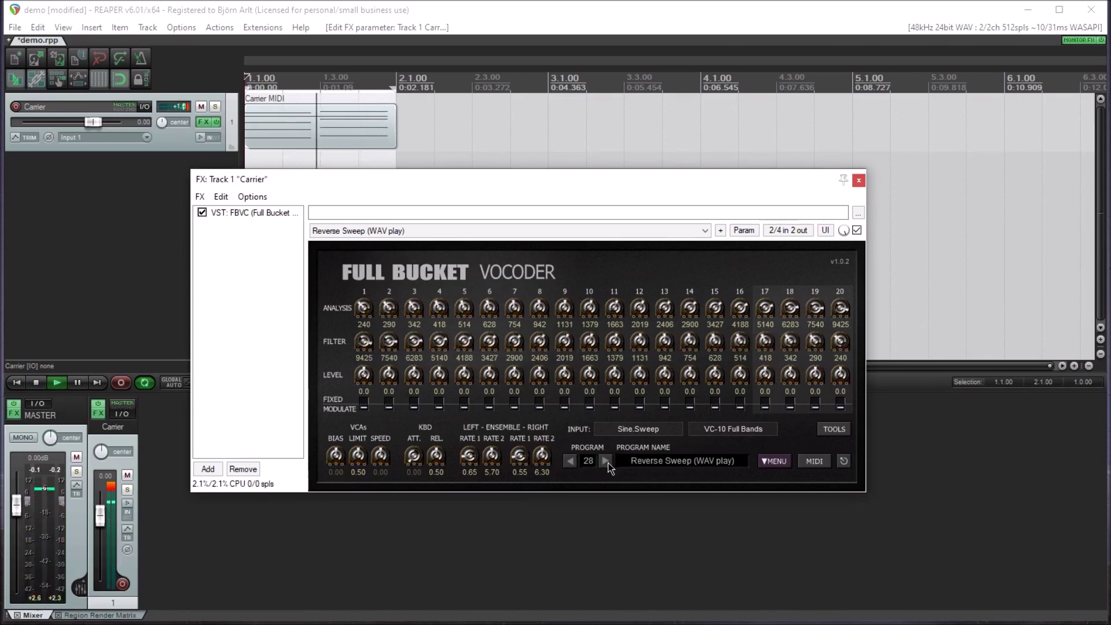
Step: Audition program 29 Sweep Bass, load program 30 Zisch (WAV play), and reverse its synthesis frequencies
click(607, 461)
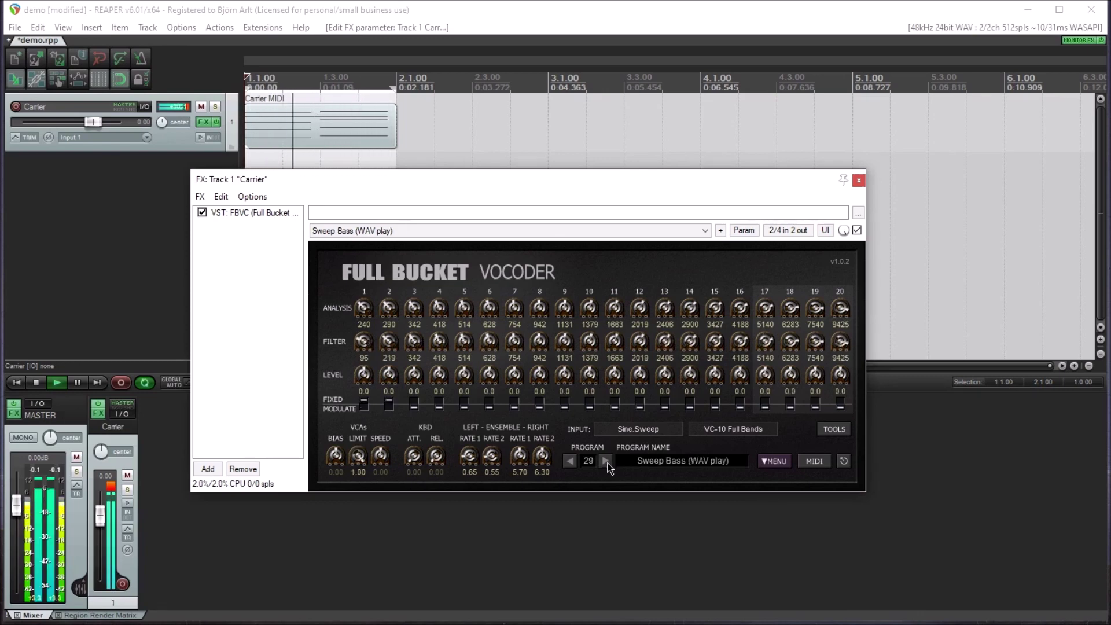
click(607, 461)
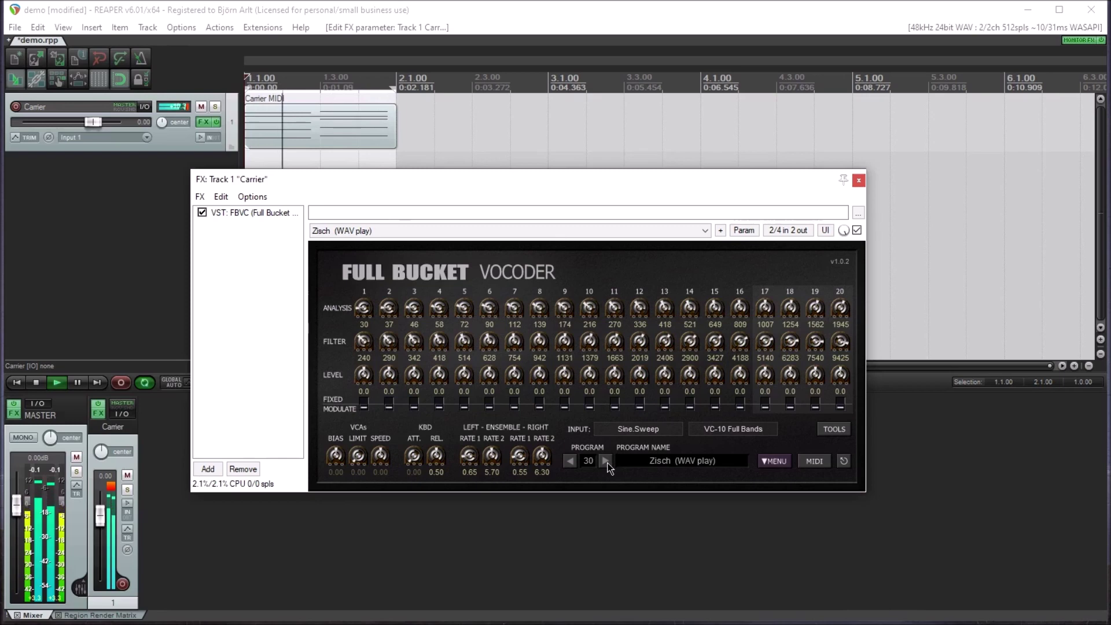
click(827, 433)
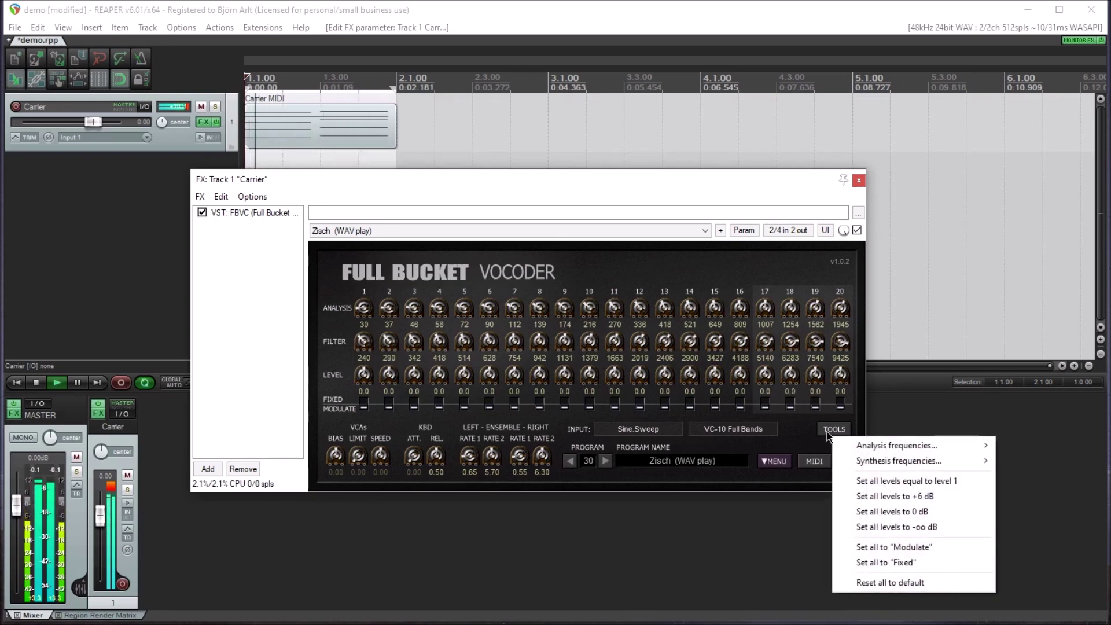
mouse_move(886, 463)
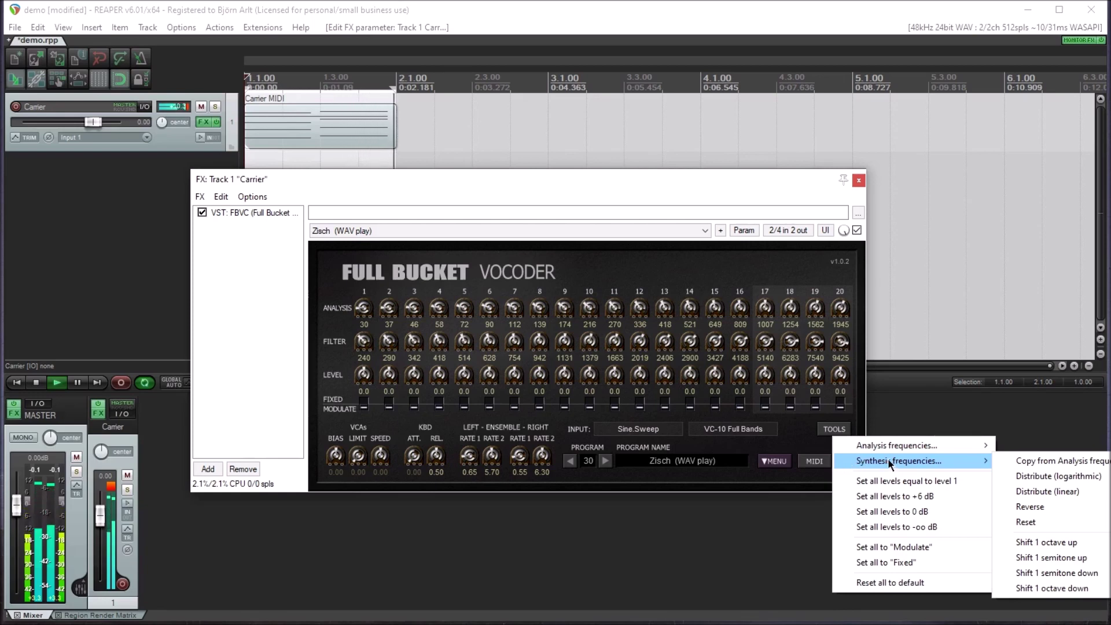
click(1030, 507)
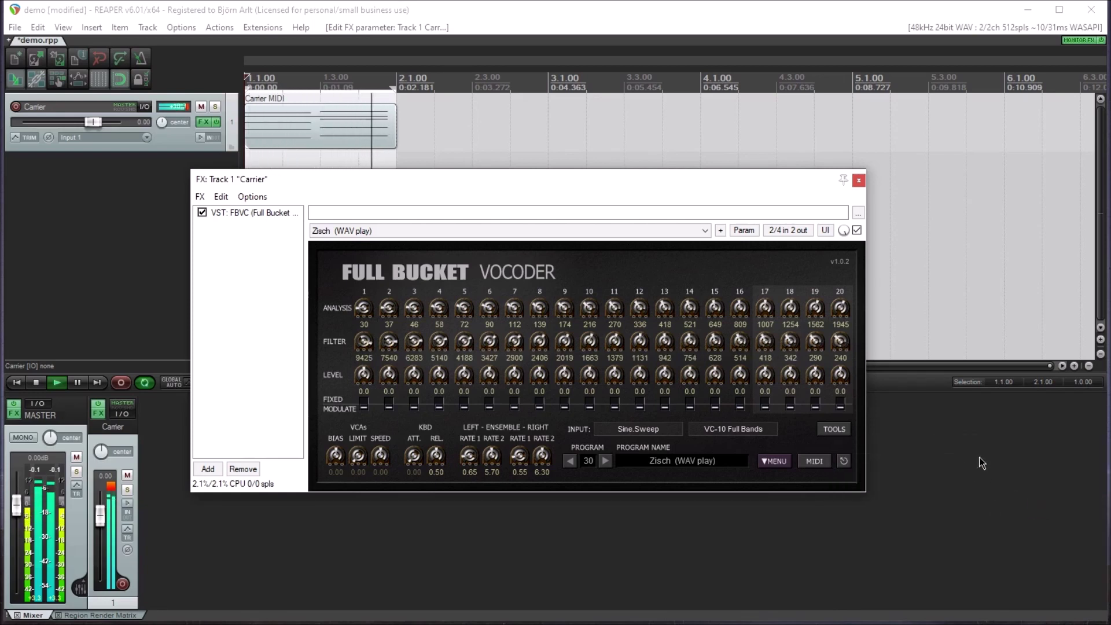
Step: Shift the synthesis frequencies of the Zisch program down two octaves, one octave at a time
click(825, 432)
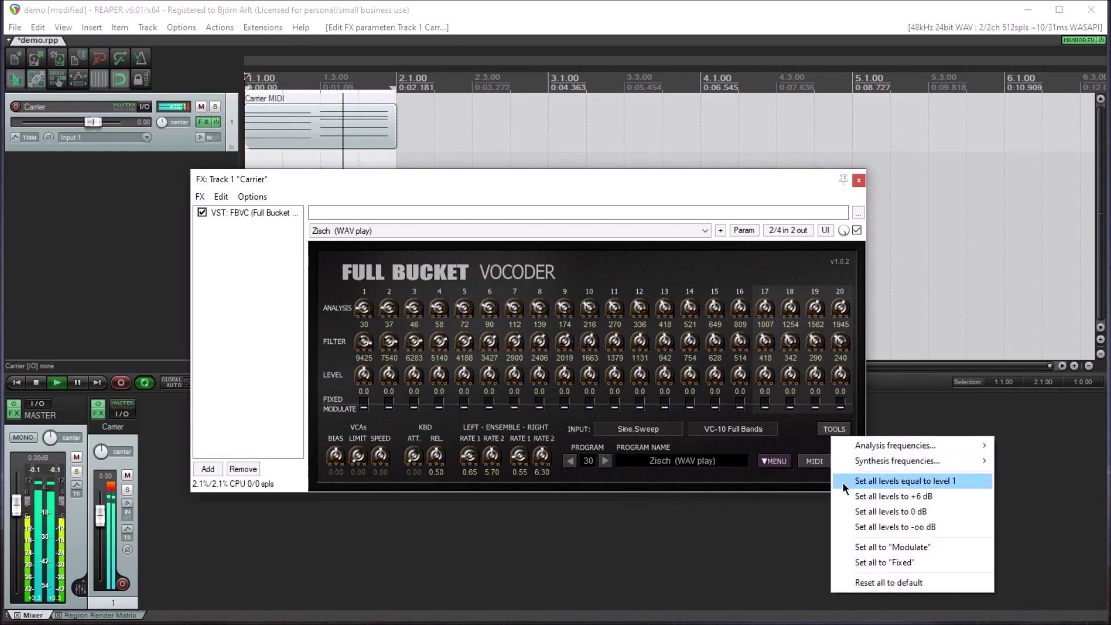
mouse_move(861, 462)
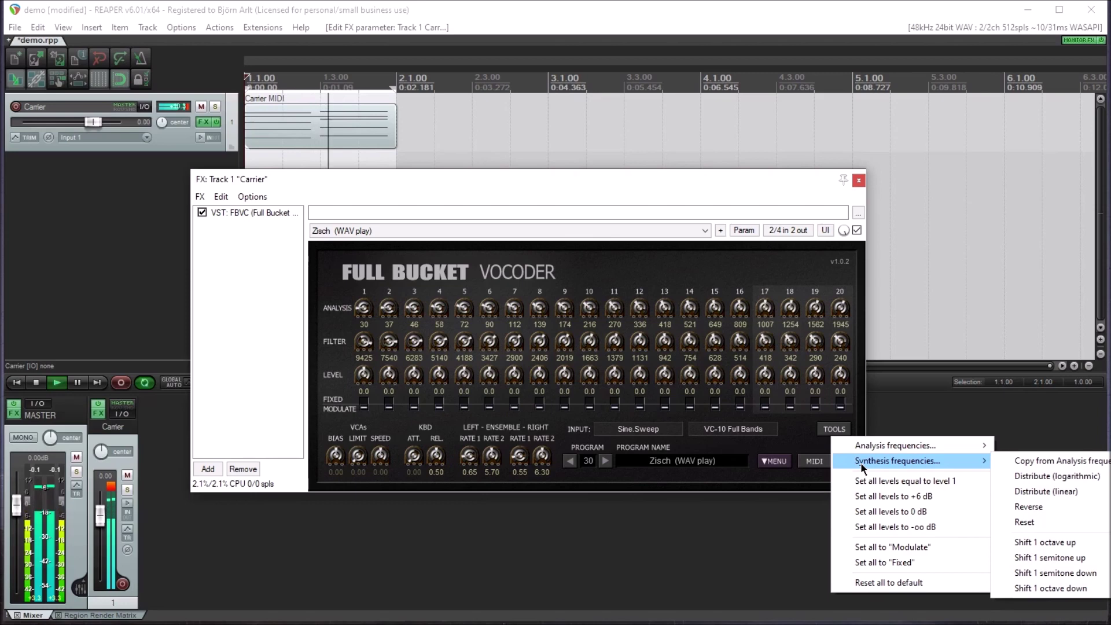
click(1023, 589)
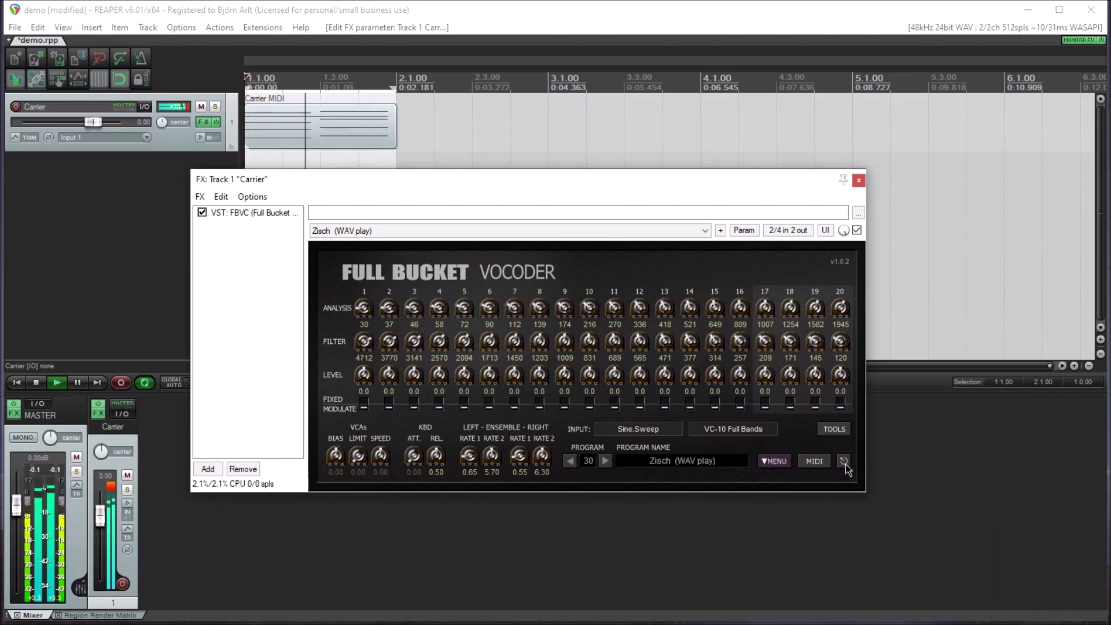
click(832, 429)
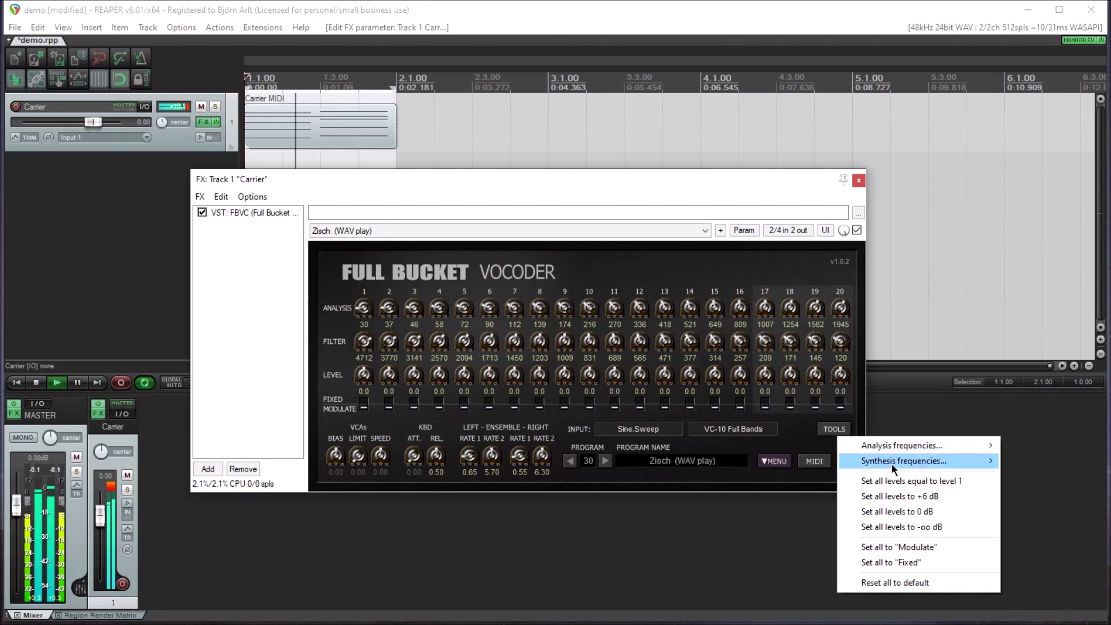
mouse_move(891, 462)
click(1023, 589)
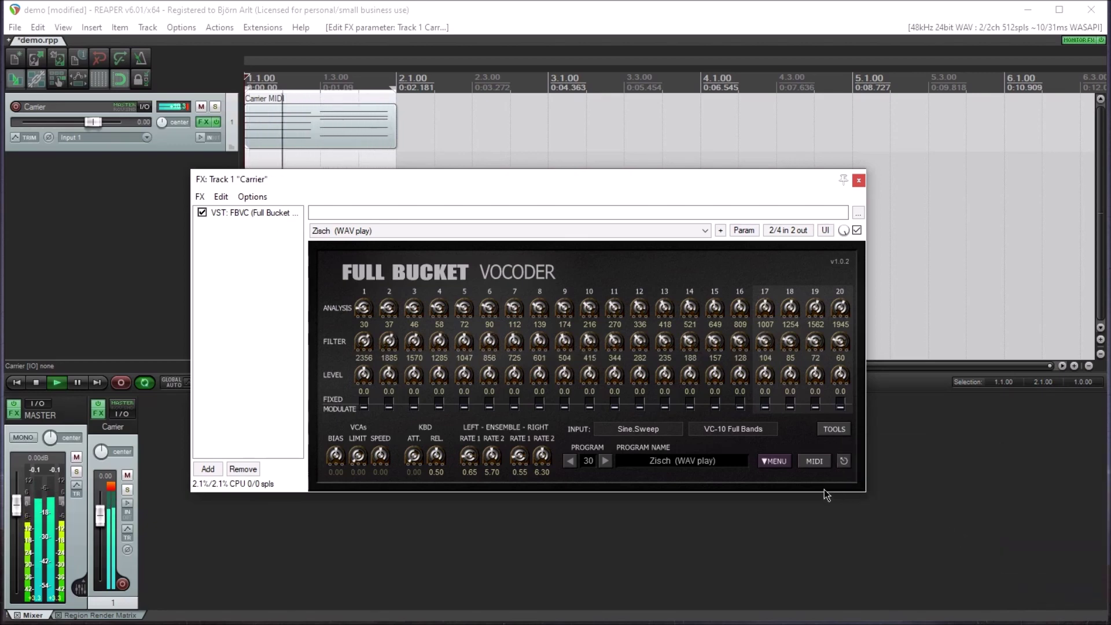
Step: Audition program 31 Galaxina (WAV play) and examine its input source options on the vocoder's main page
click(605, 463)
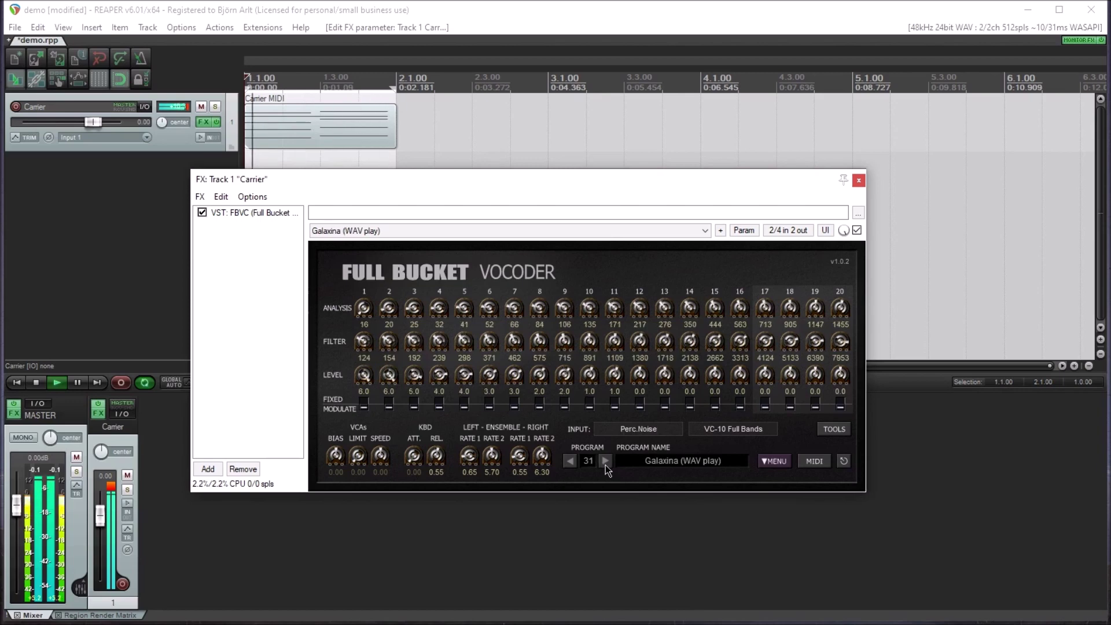
click(844, 461)
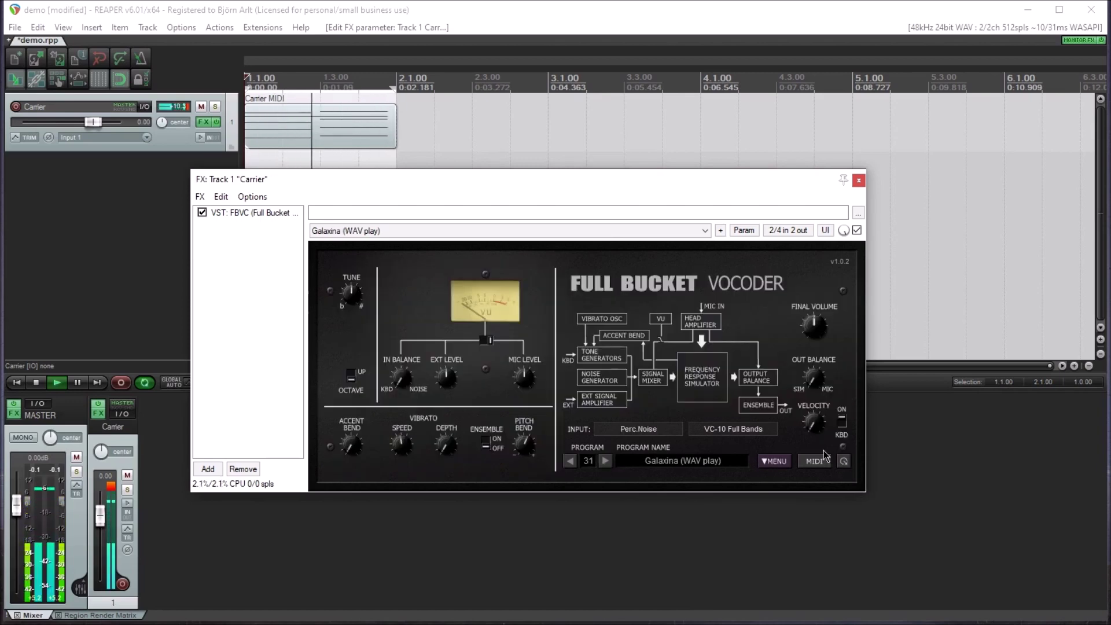
click(654, 432)
click(655, 419)
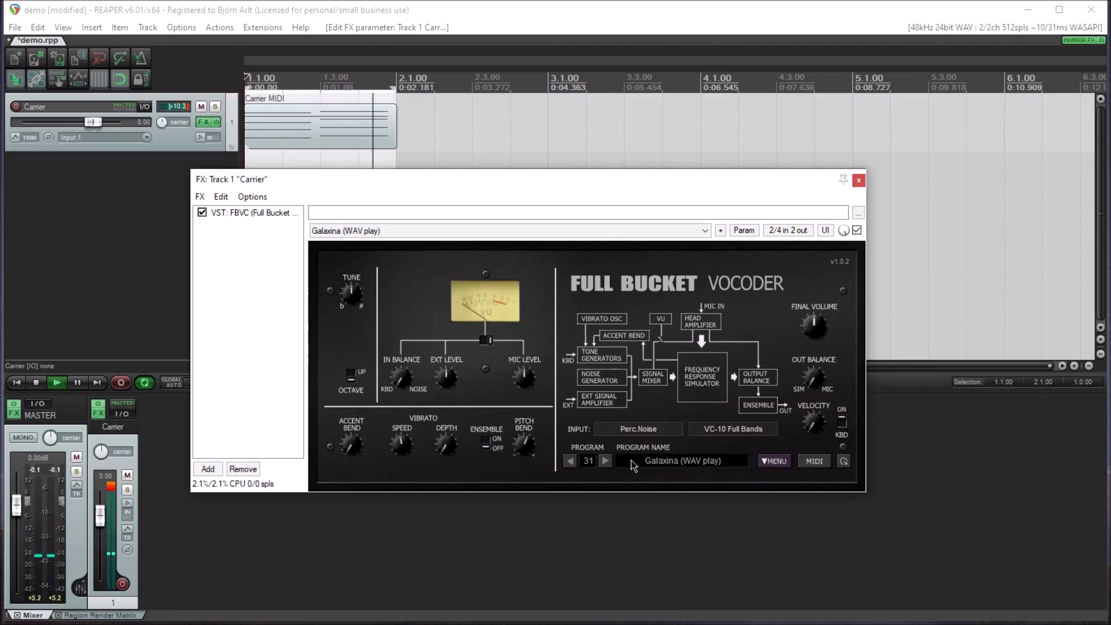
Step: Load program 32 Init and replace its MIC input with the WAV file mello_G2.wav
click(607, 462)
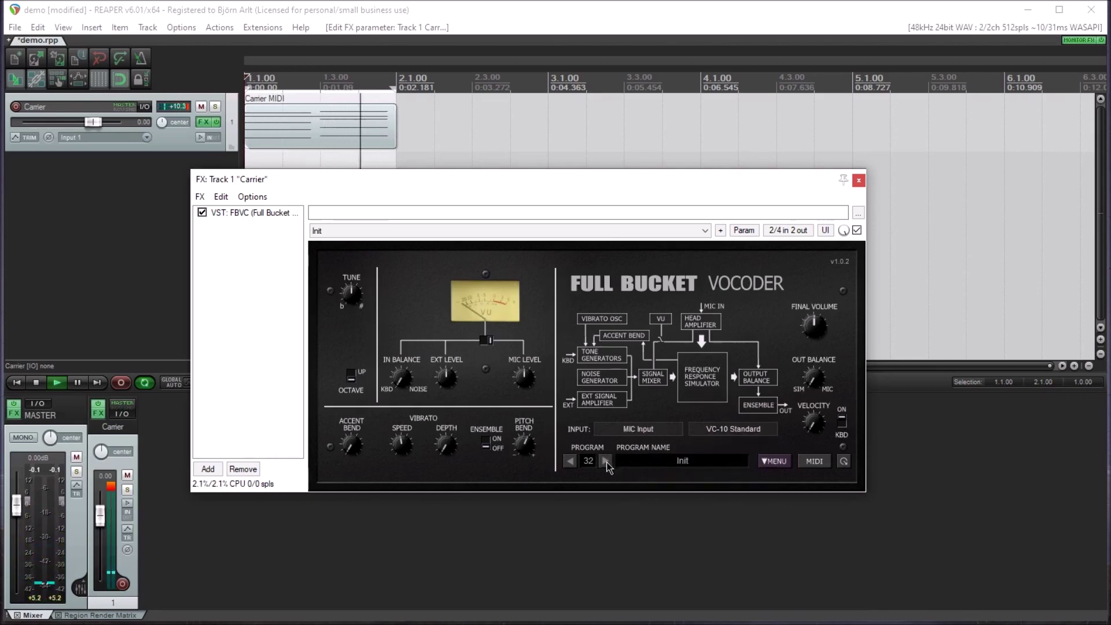
click(635, 434)
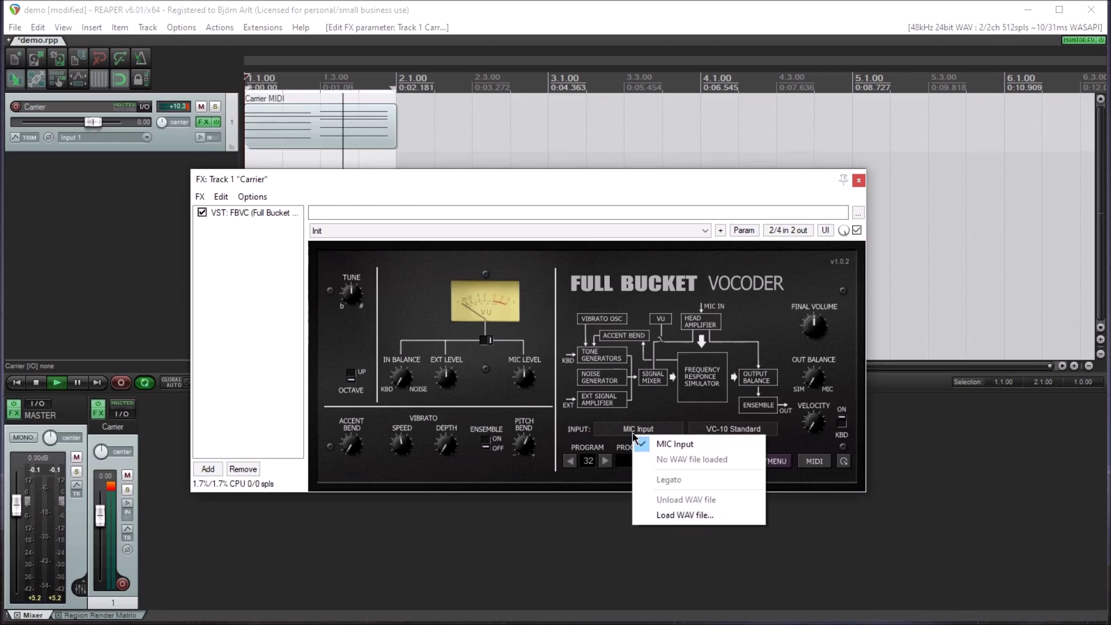
click(668, 515)
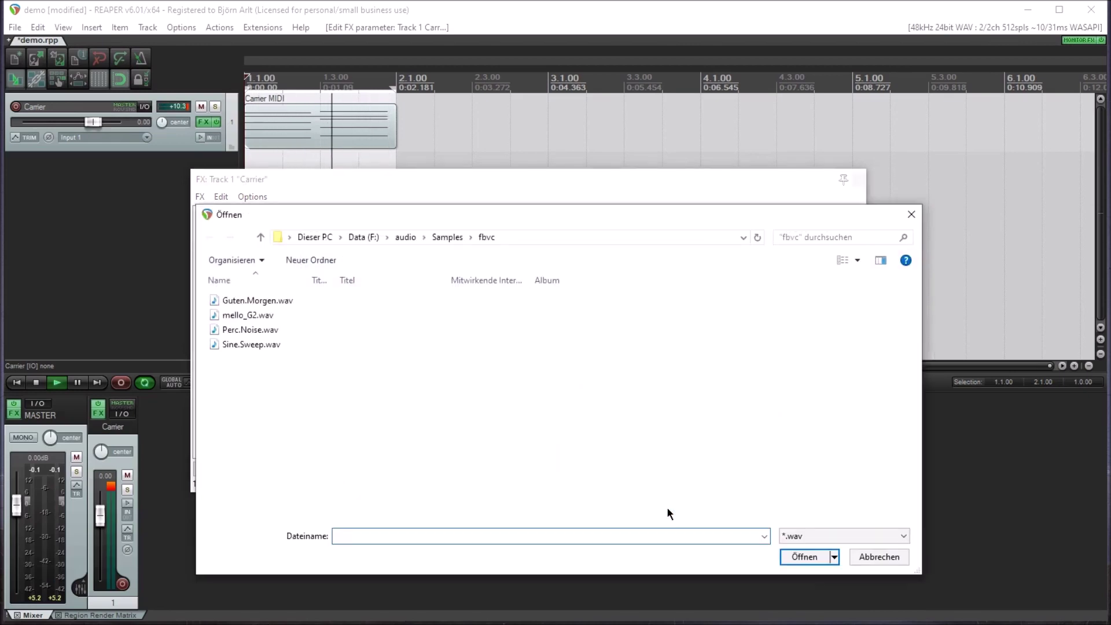
click(248, 319)
click(803, 557)
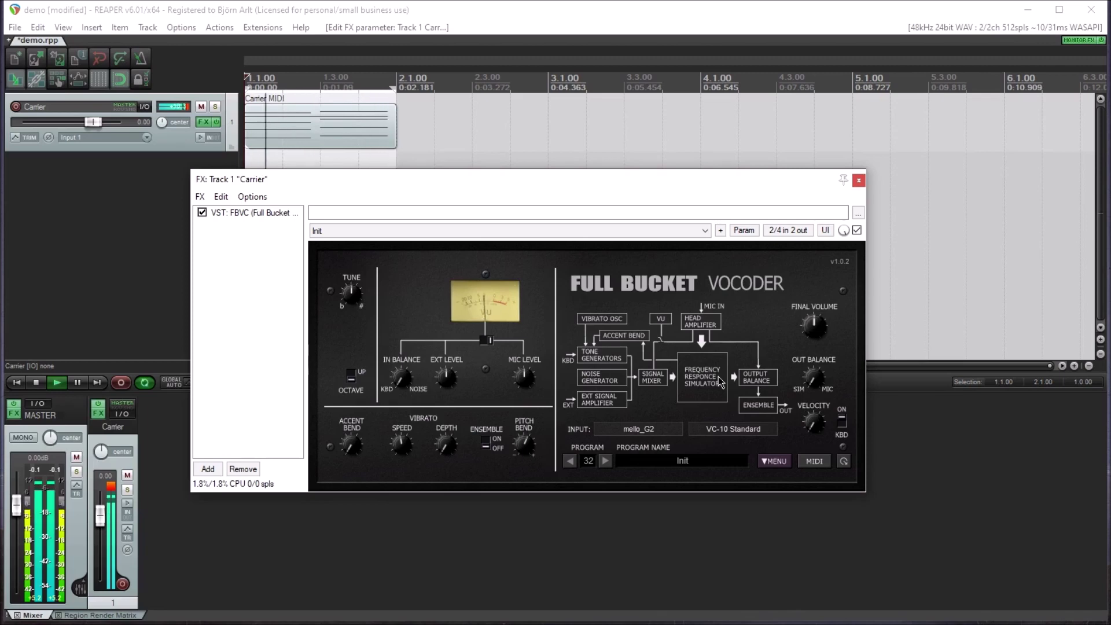
Step: On the filter bank page, shift the Init program's synthesis frequencies down one octave and reverse them
click(843, 461)
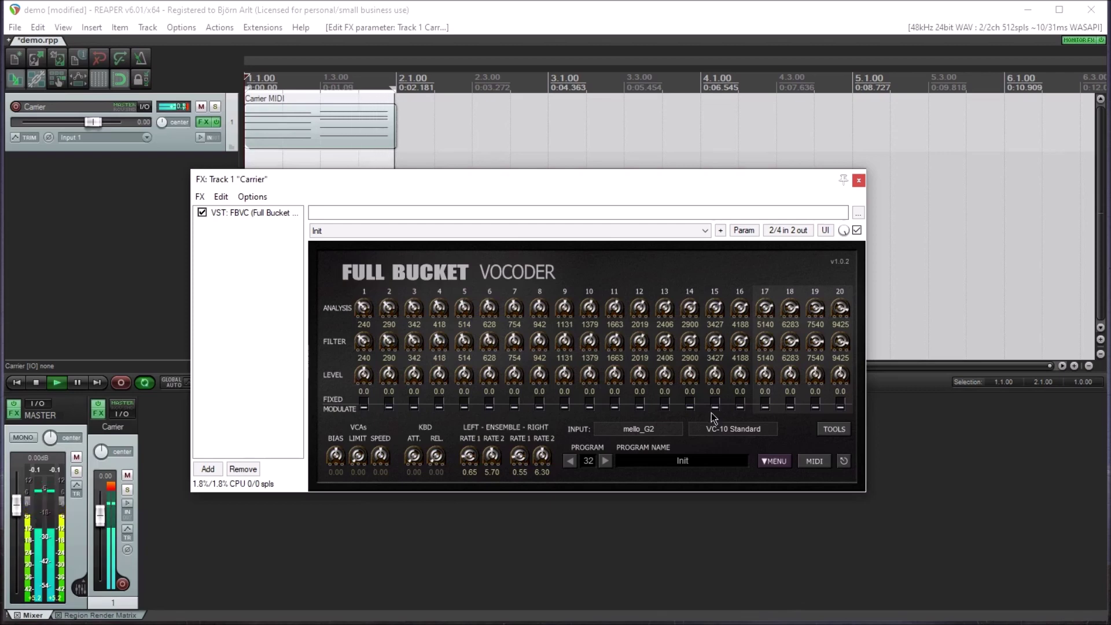
click(829, 430)
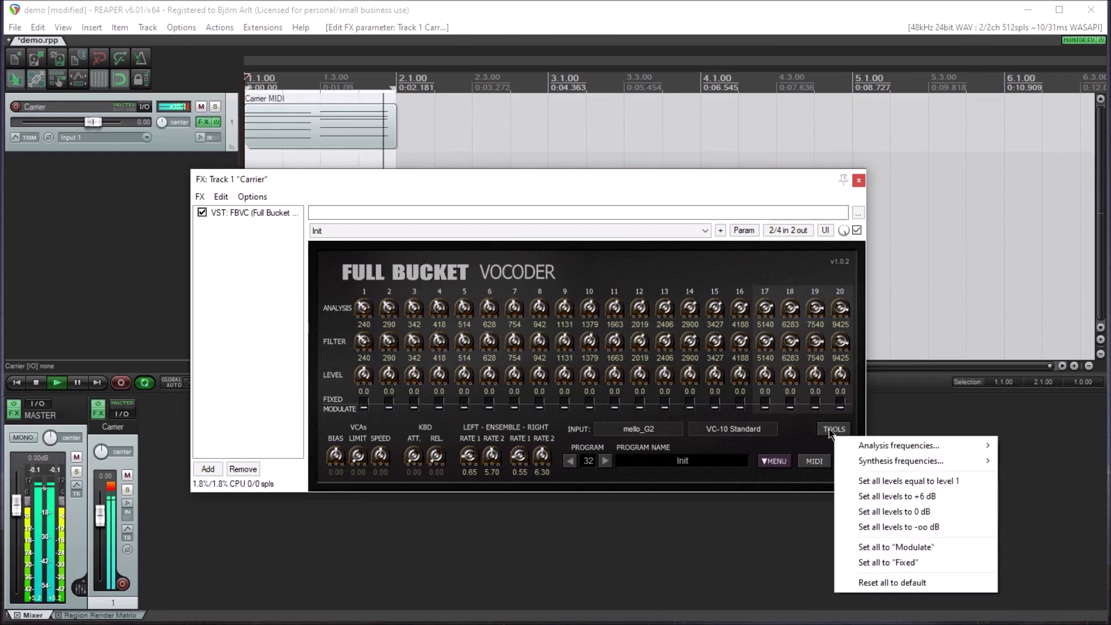
mouse_move(850, 462)
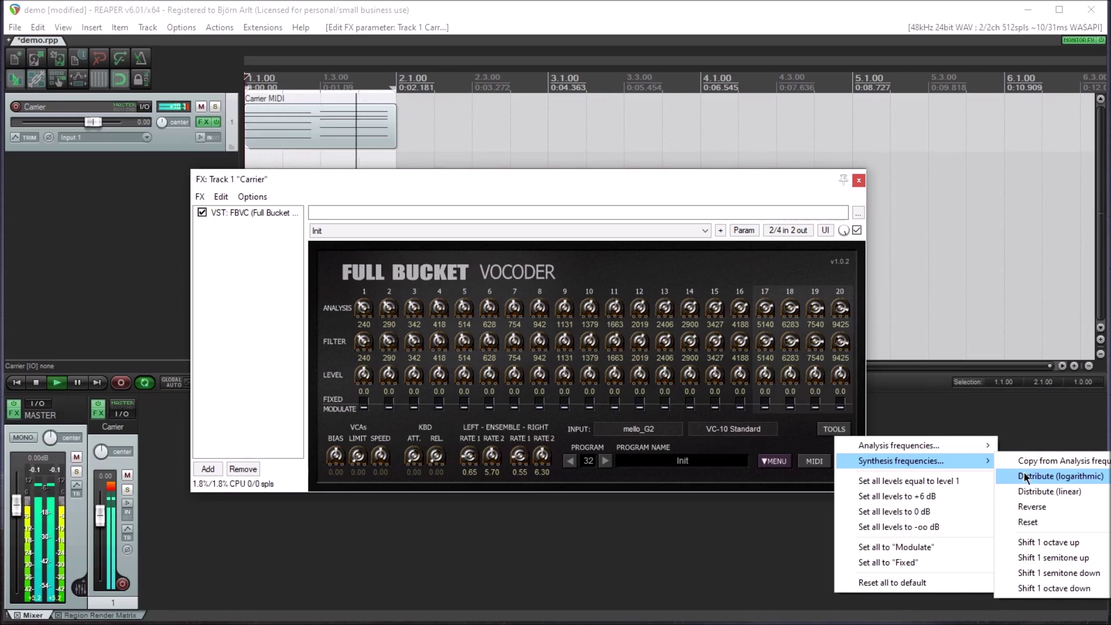
click(1045, 588)
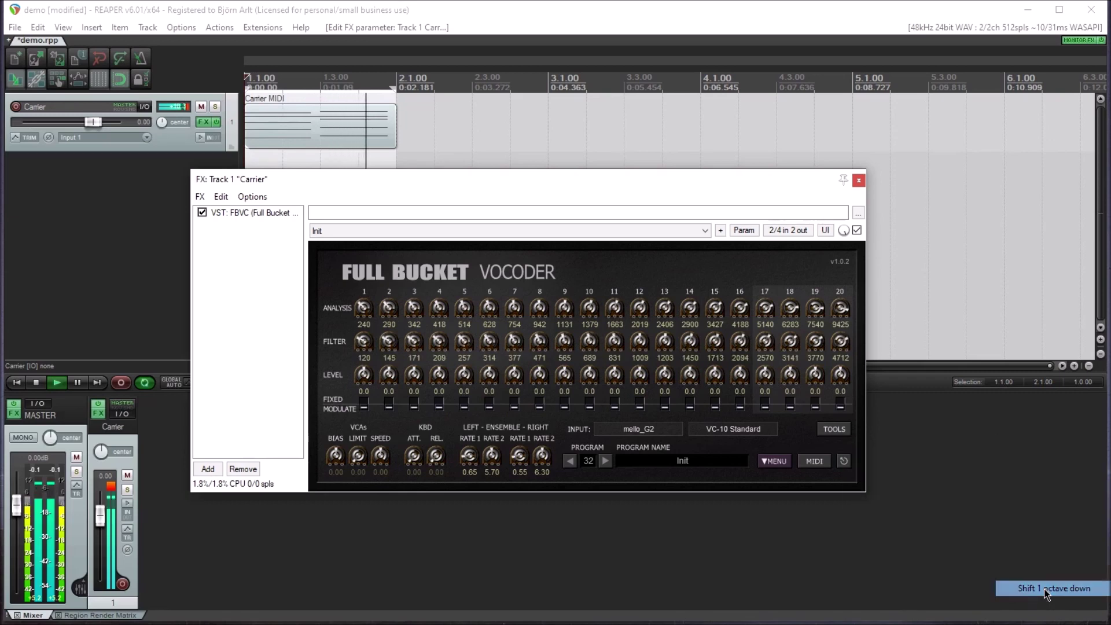
click(845, 434)
mouse_move(891, 451)
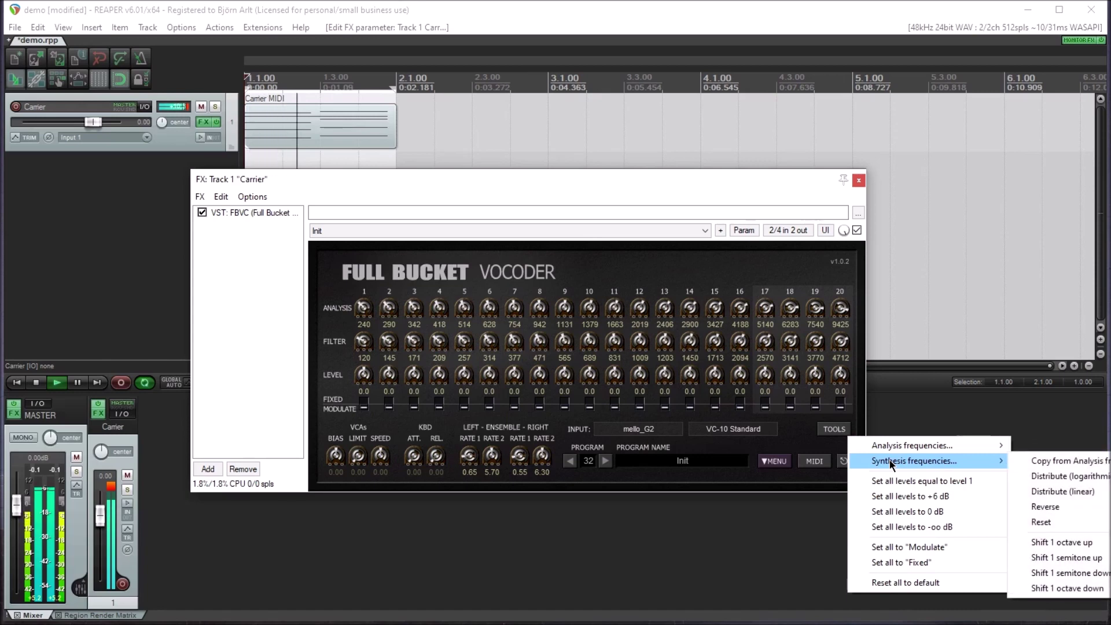
click(1048, 508)
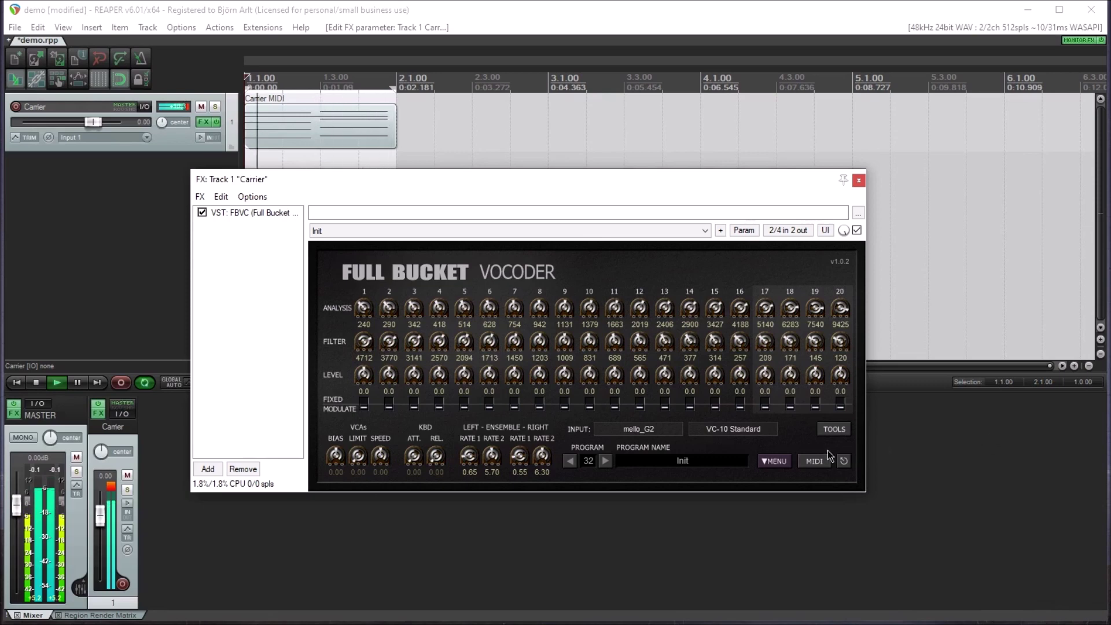
Step: Toggle the Ensemble switch on the main page and set the ensemble rates to 0.43 and 0.77 left, 0.48 and 0.95 right
click(843, 462)
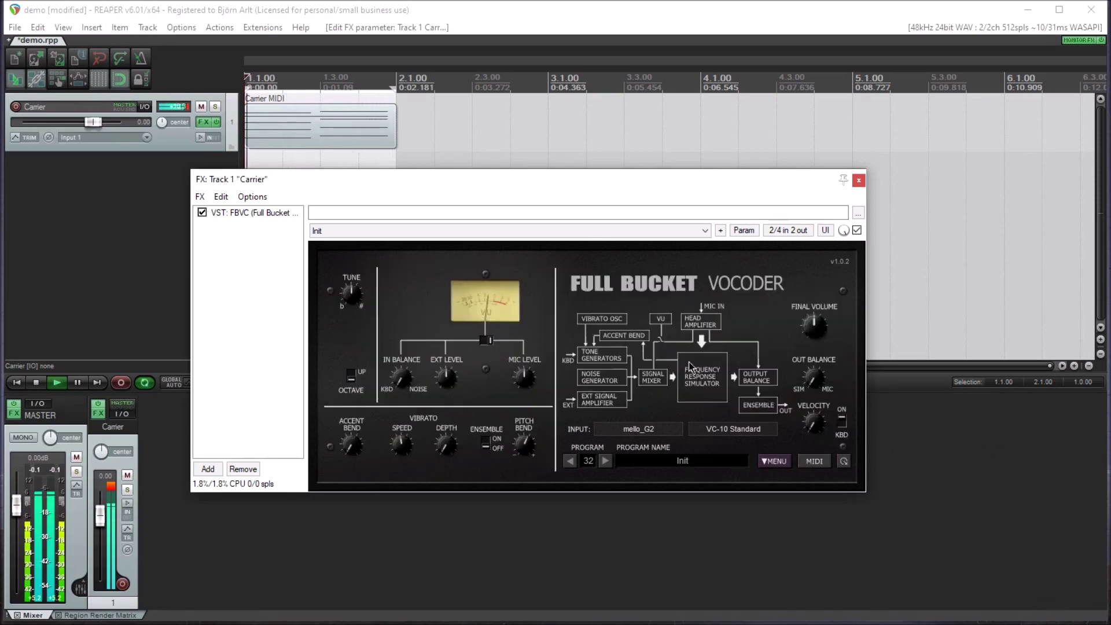
click(487, 444)
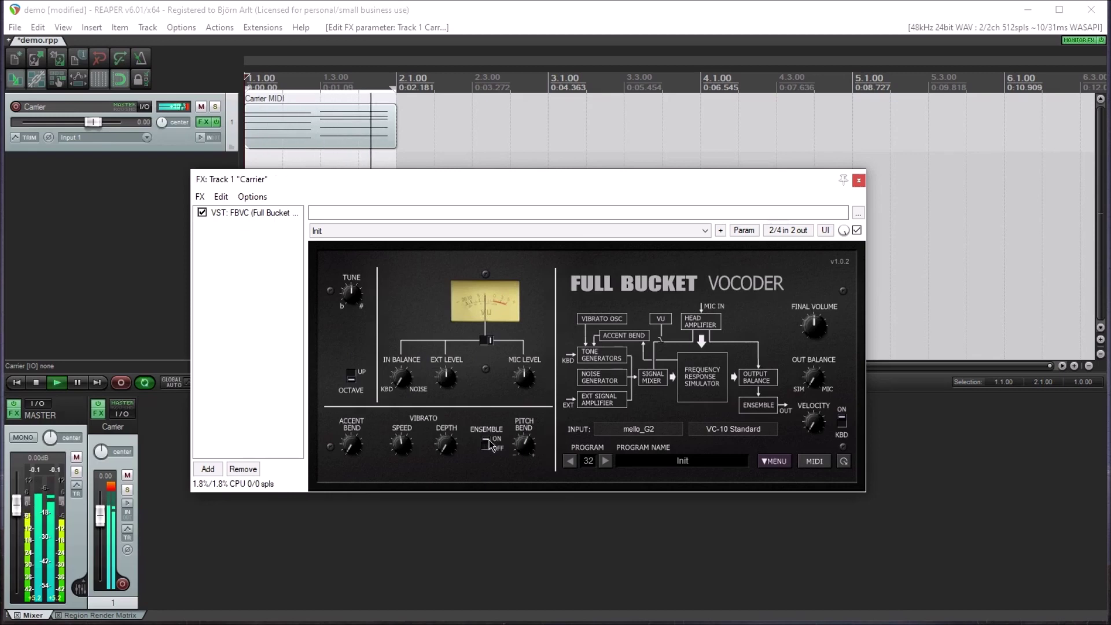
click(843, 461)
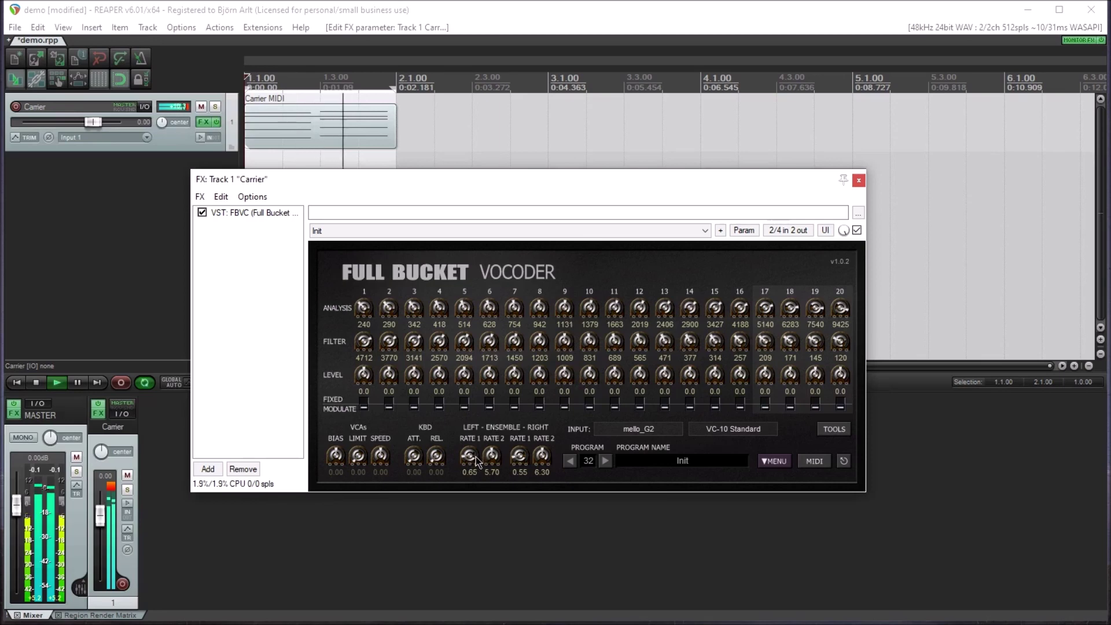
drag(541, 456, 544, 487)
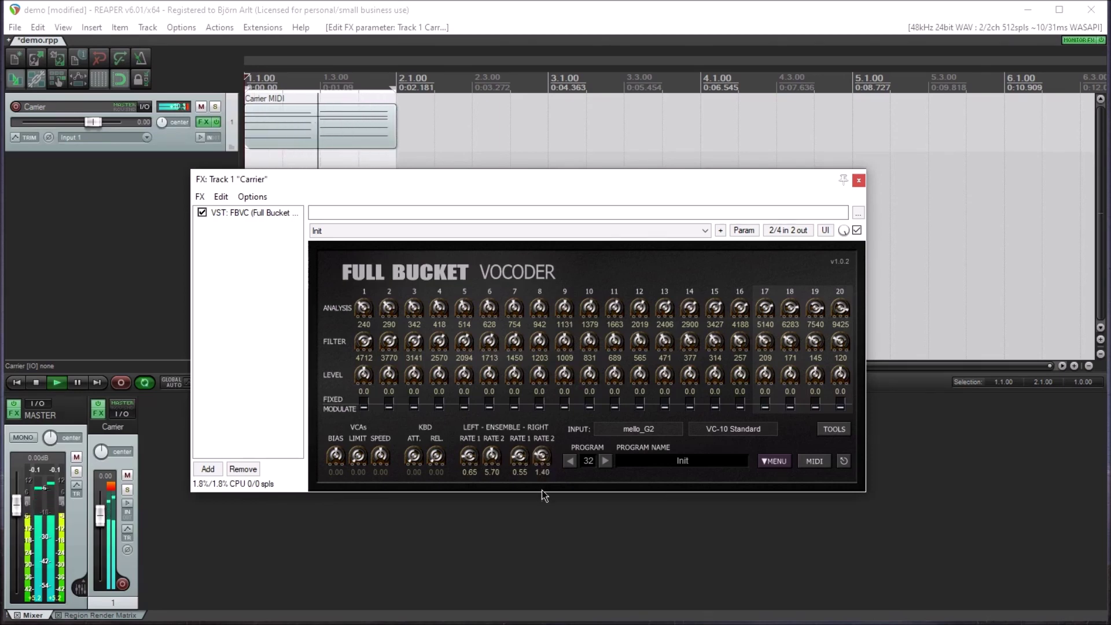
drag(501, 459, 494, 496)
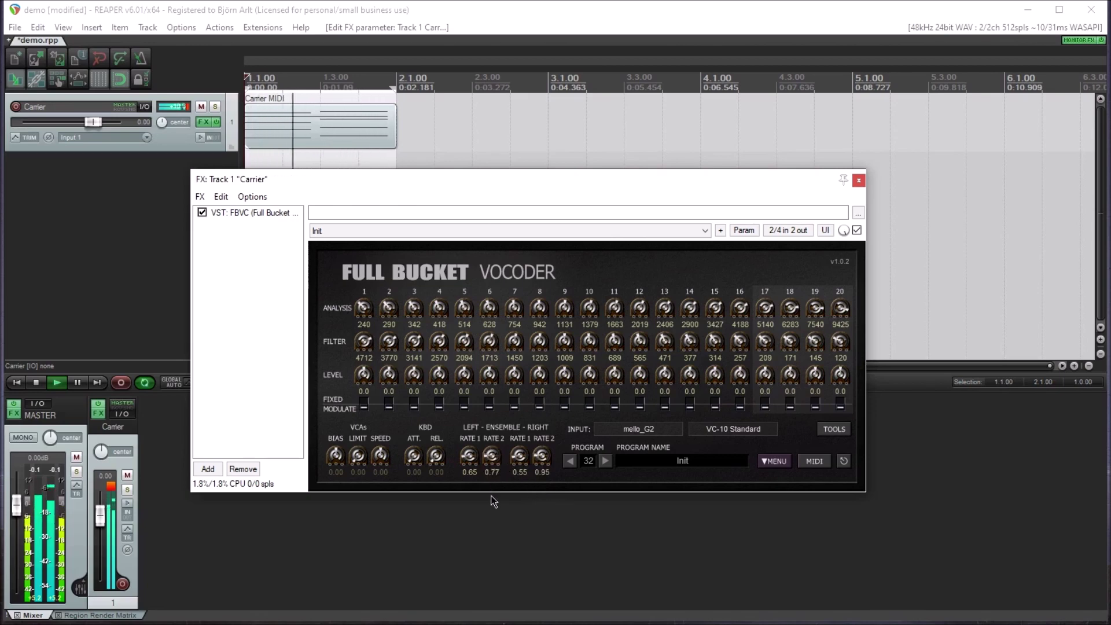
drag(469, 456, 518, 456)
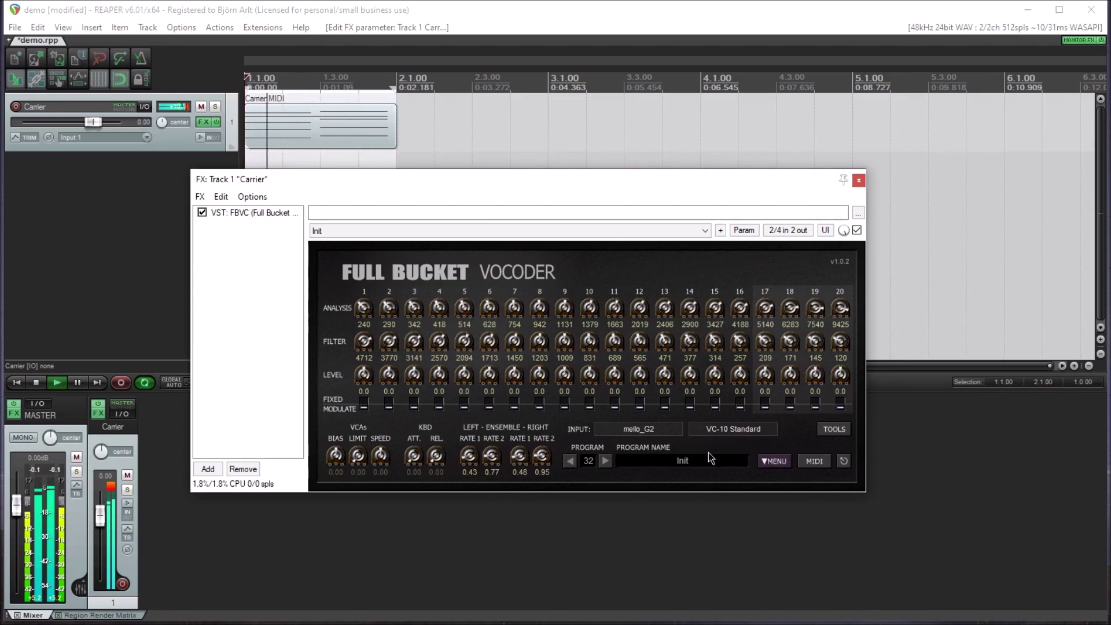
Step: Try different keyboard release settings, ending at 0.32, and stop playback
drag(436, 452, 438, 423)
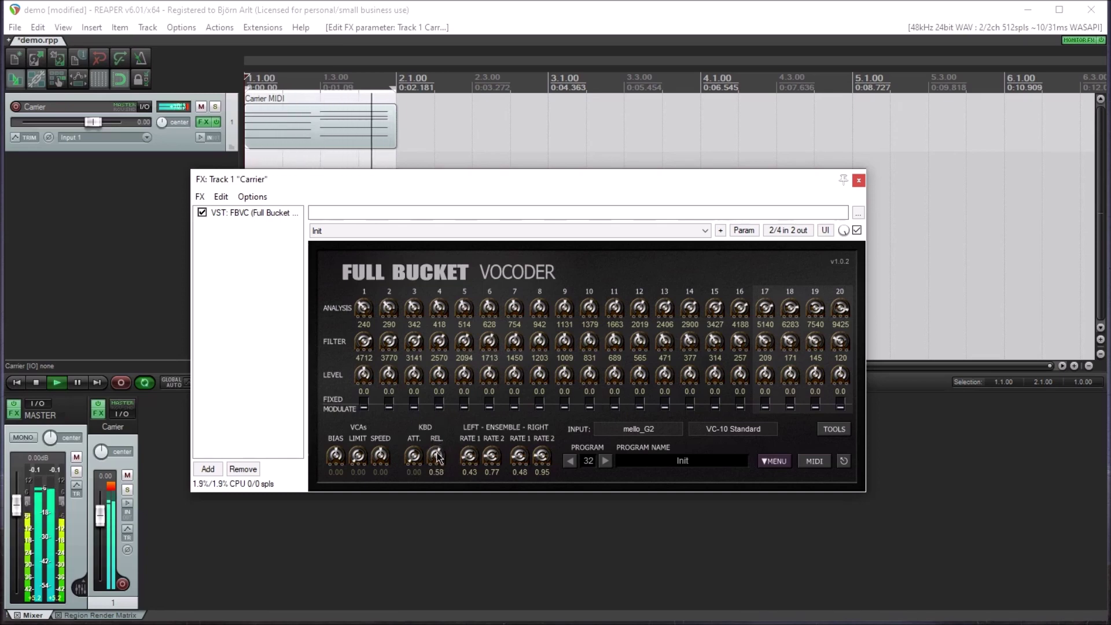
drag(437, 458, 435, 492)
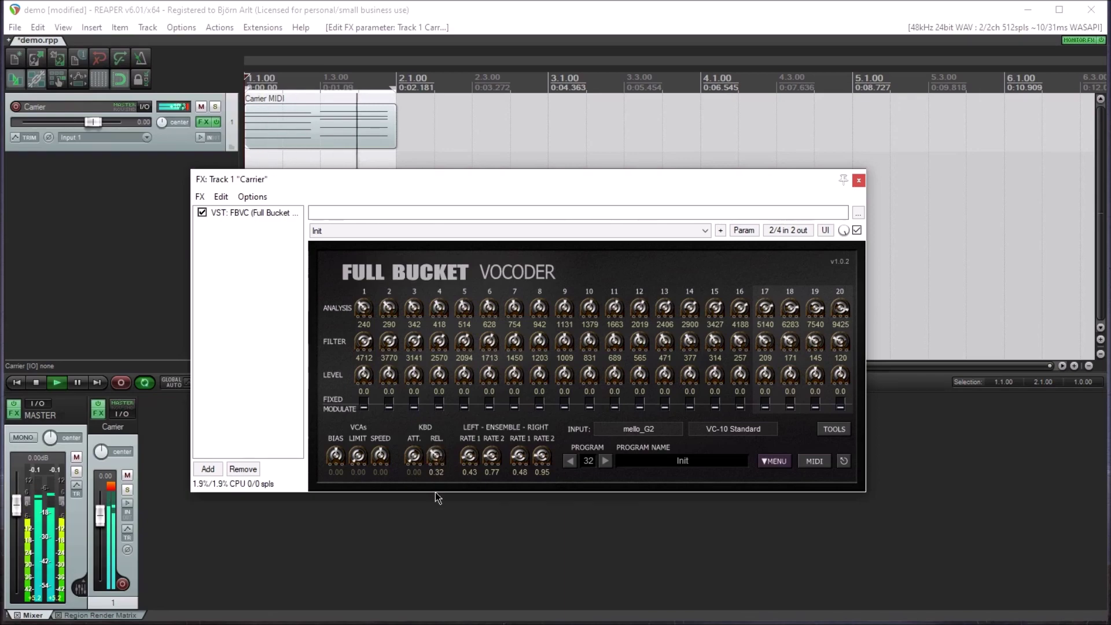
click(32, 383)
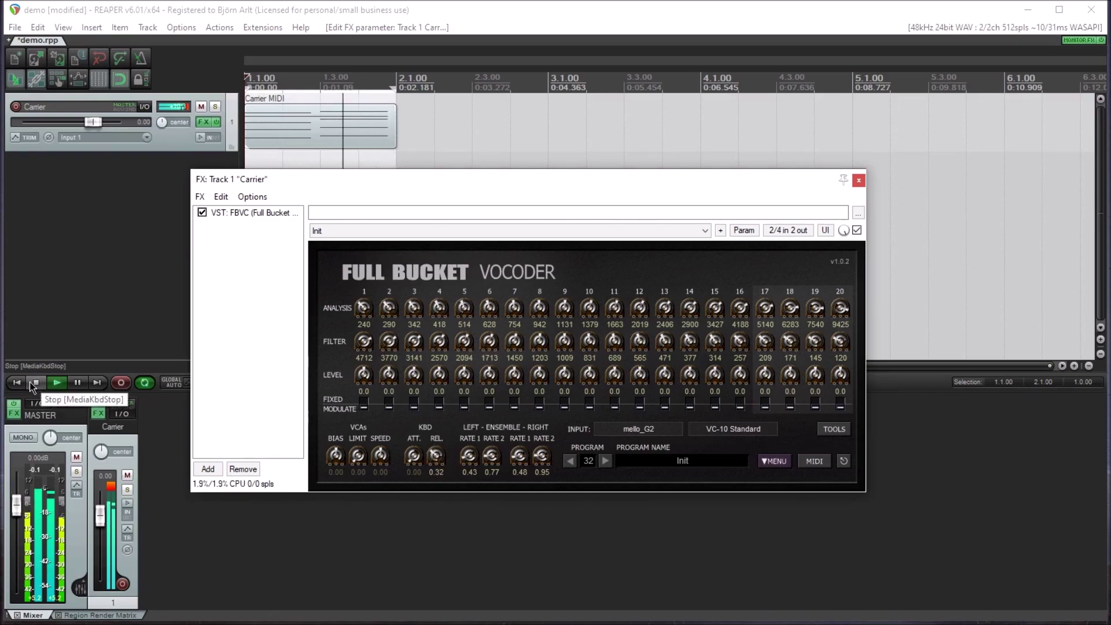